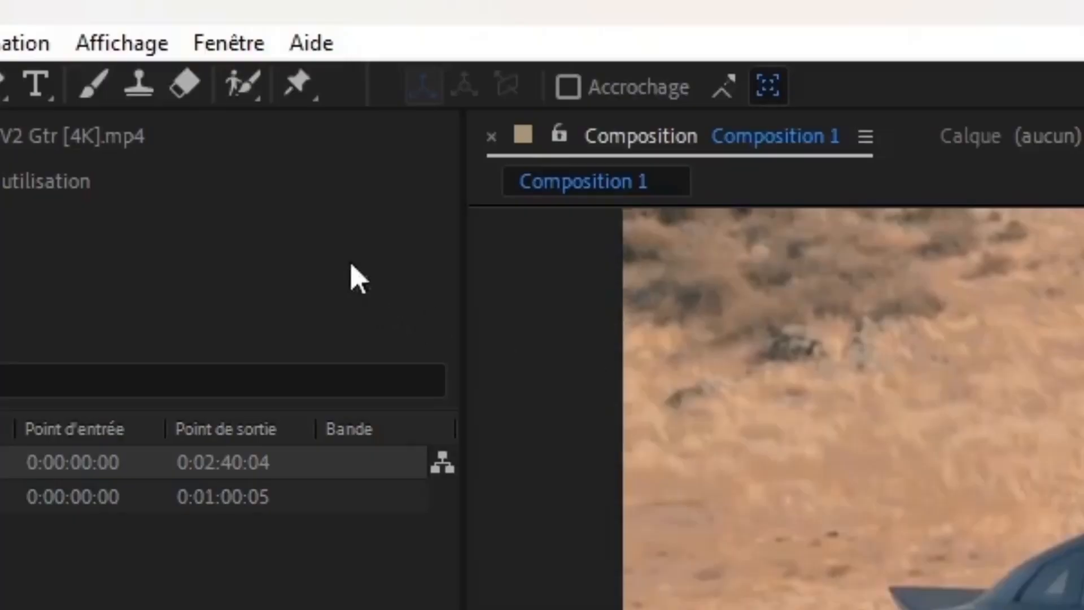
Isolate the car in the Liberty Walk layer with the Roto Brush, refining the hood edge and the rear wheel
left_click(239, 24)
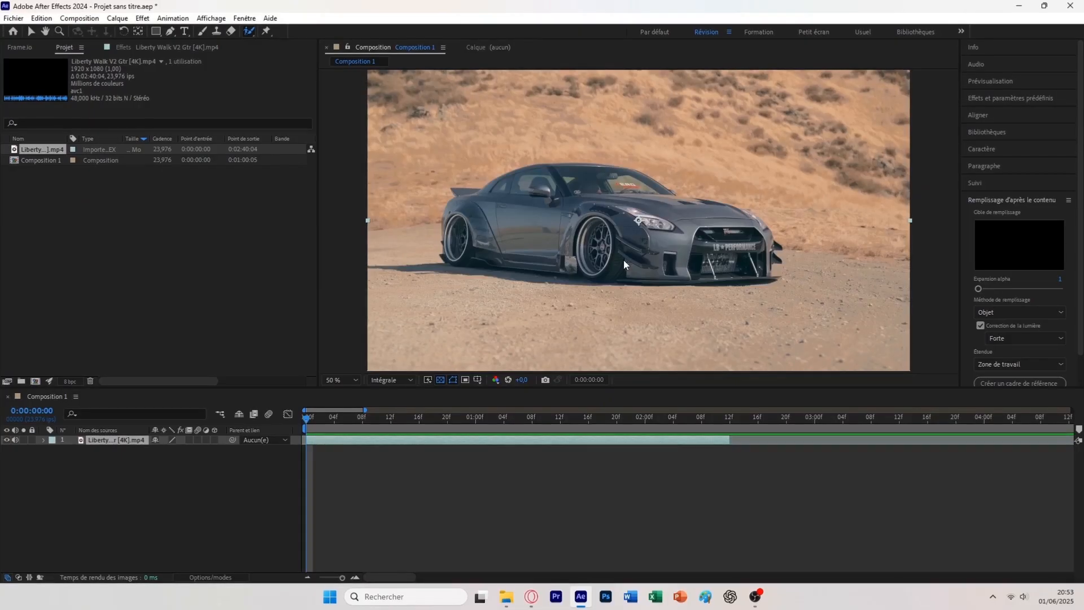
left_click(608, 239)
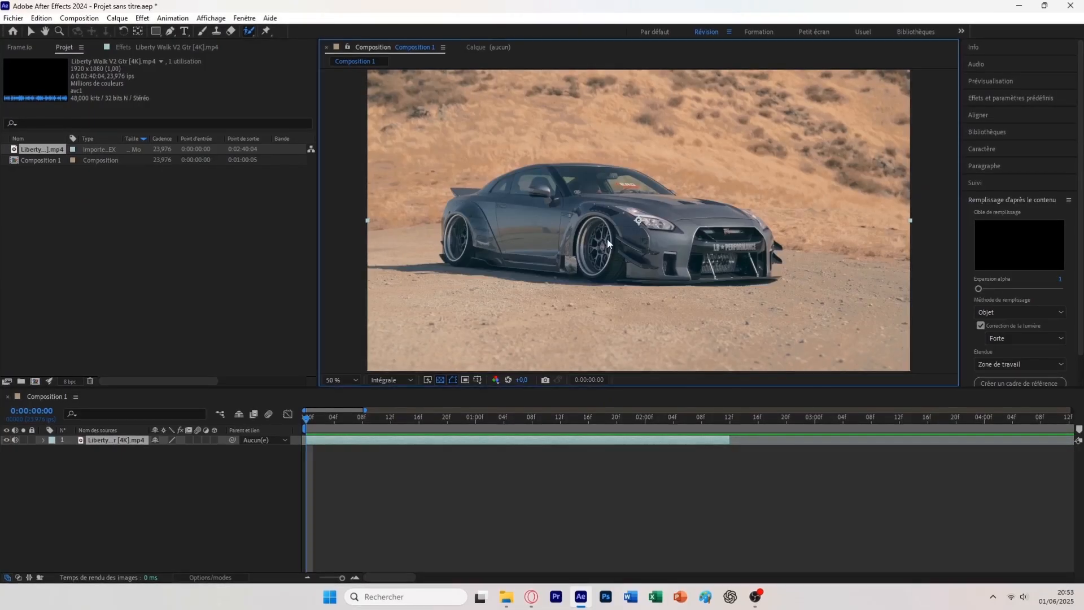
double_click(639, 225)
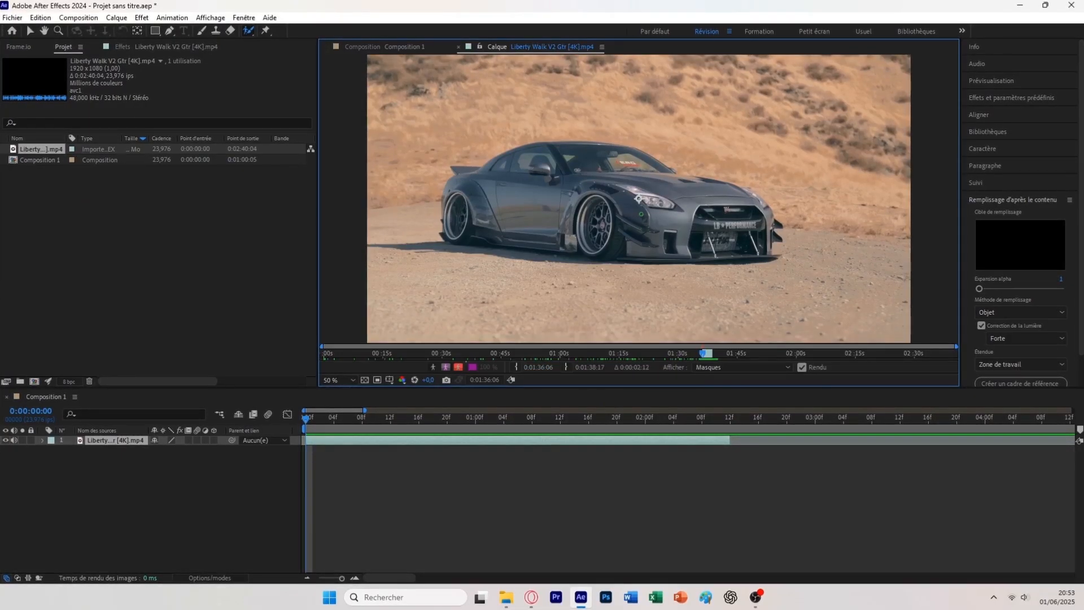
mouse_move(577, 198)
left_mouse_down()
mouse_move(607, 228)
mouse_move(745, 251)
mouse_move(768, 211)
mouse_move(559, 147)
mouse_move(475, 192)
mouse_move(579, 225)
left_mouse_up()
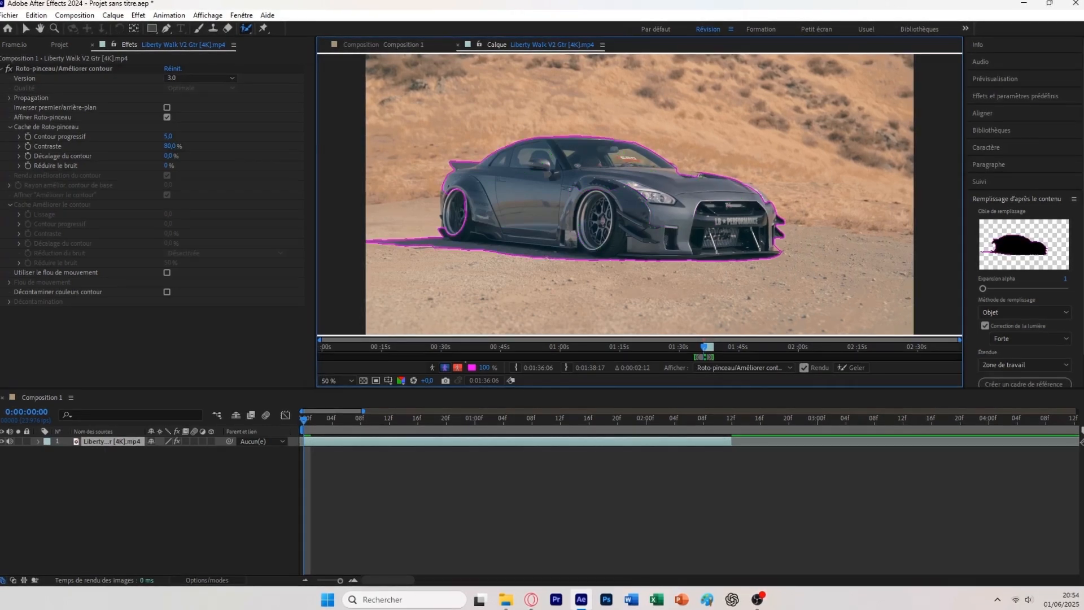
left_click_drag(673, 170, 704, 176)
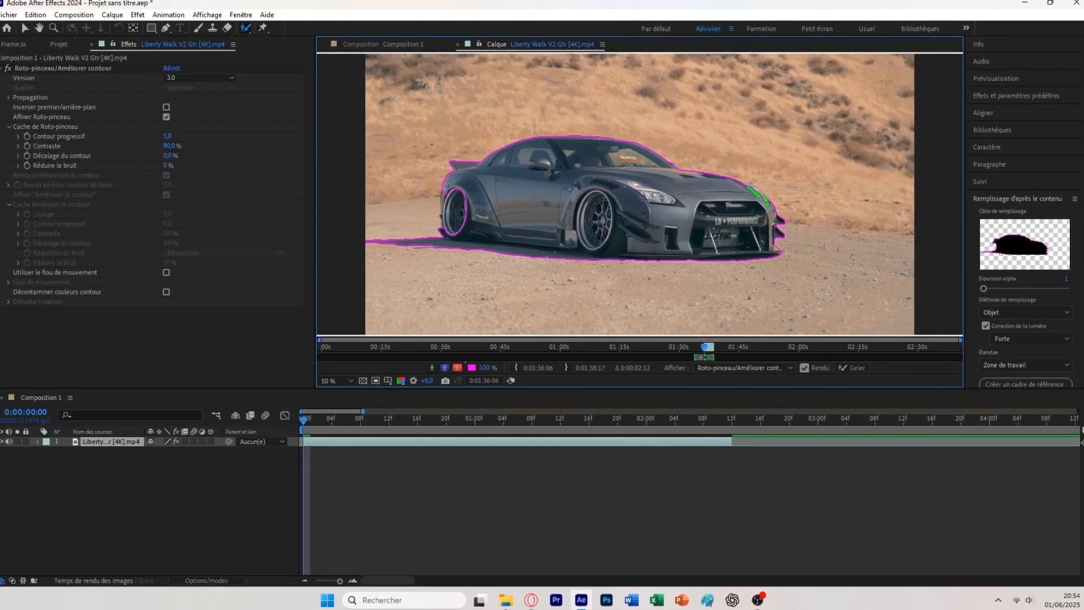
left_click_drag(456, 192, 445, 227)
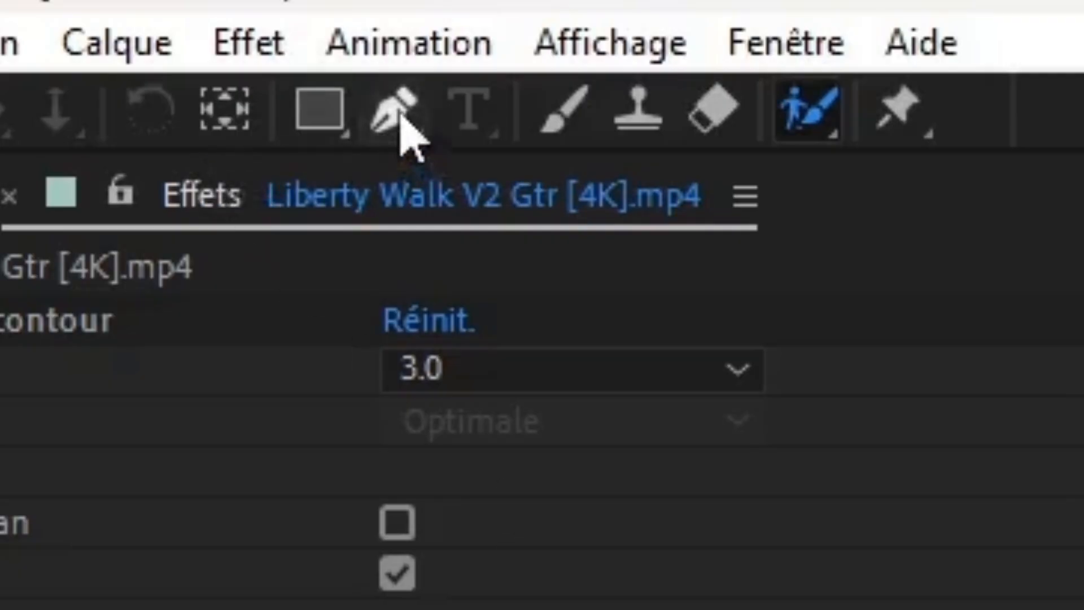
Draw a closed Pen mask around the ground shadow beneath and behind the car, extending to the frame edge
left_click(398, 113)
left_click(435, 239)
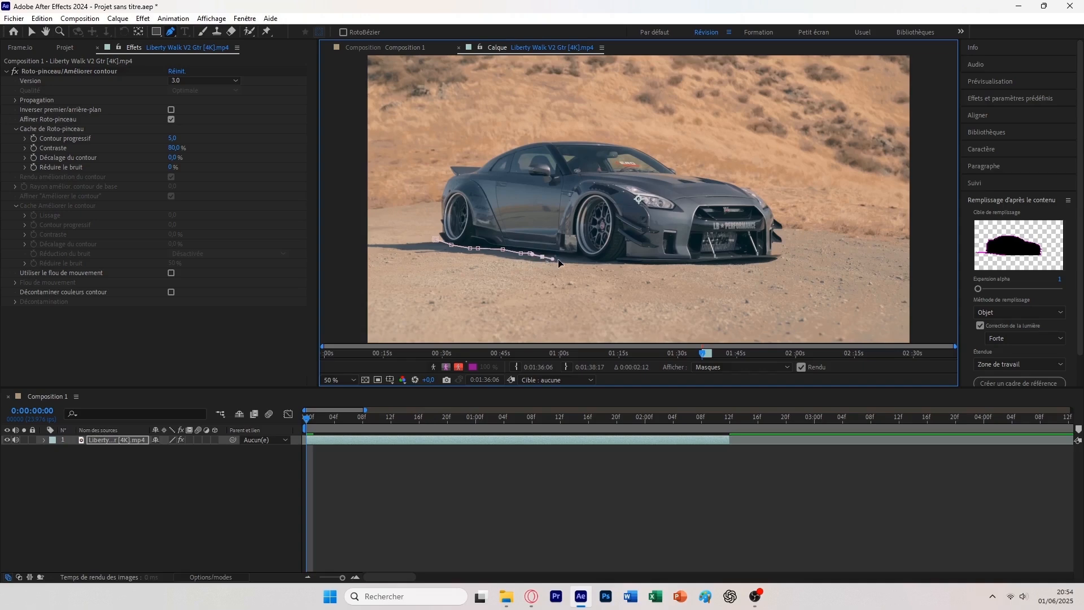
left_click(401, 269)
left_click(371, 252)
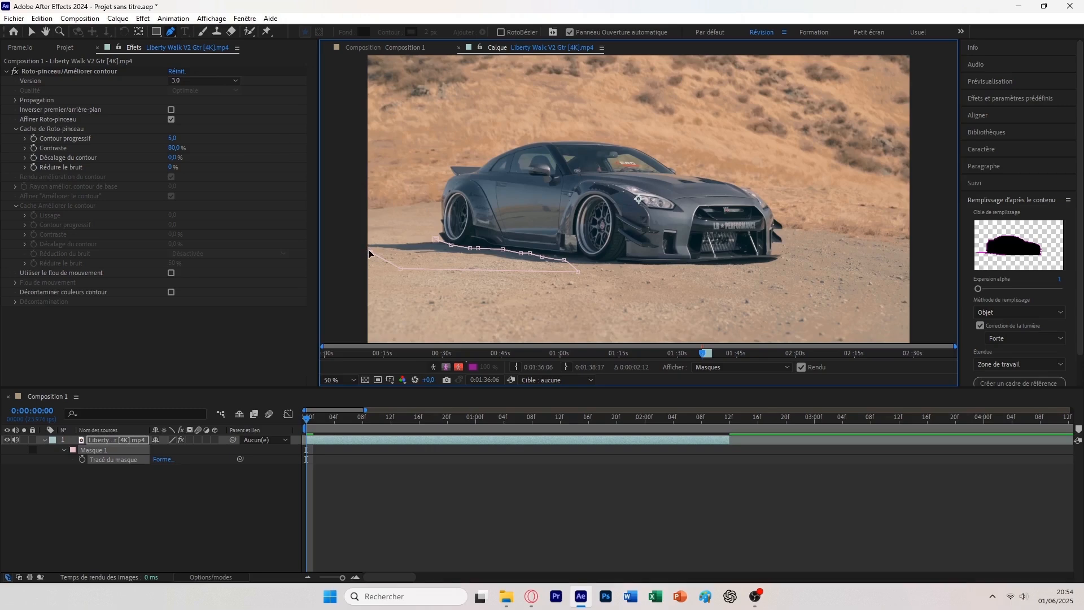
scroll(366, 252, "up", 6)
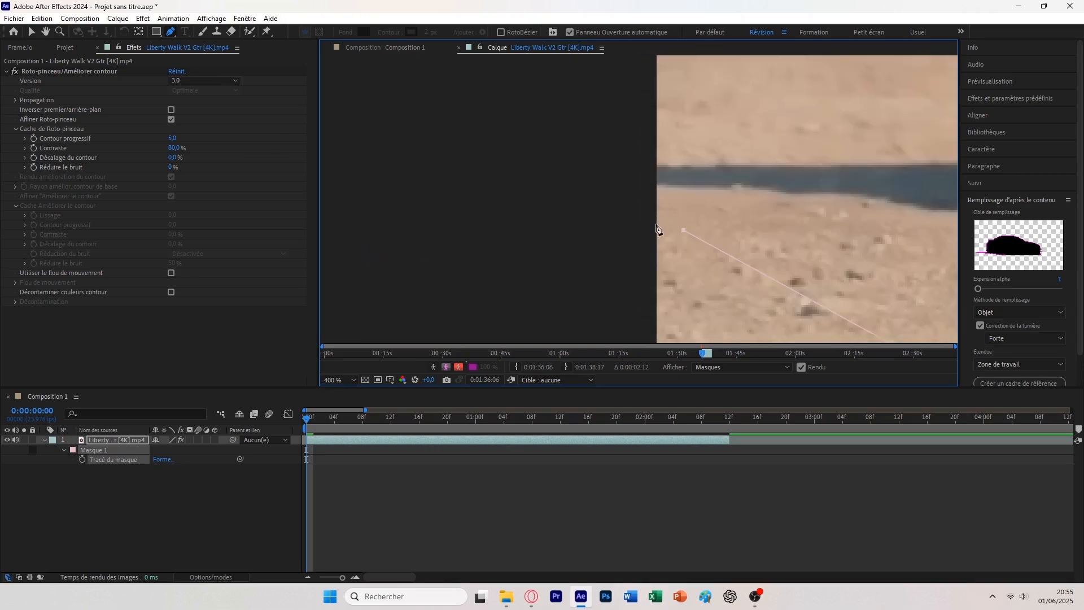
scroll(656, 185, "down", 4)
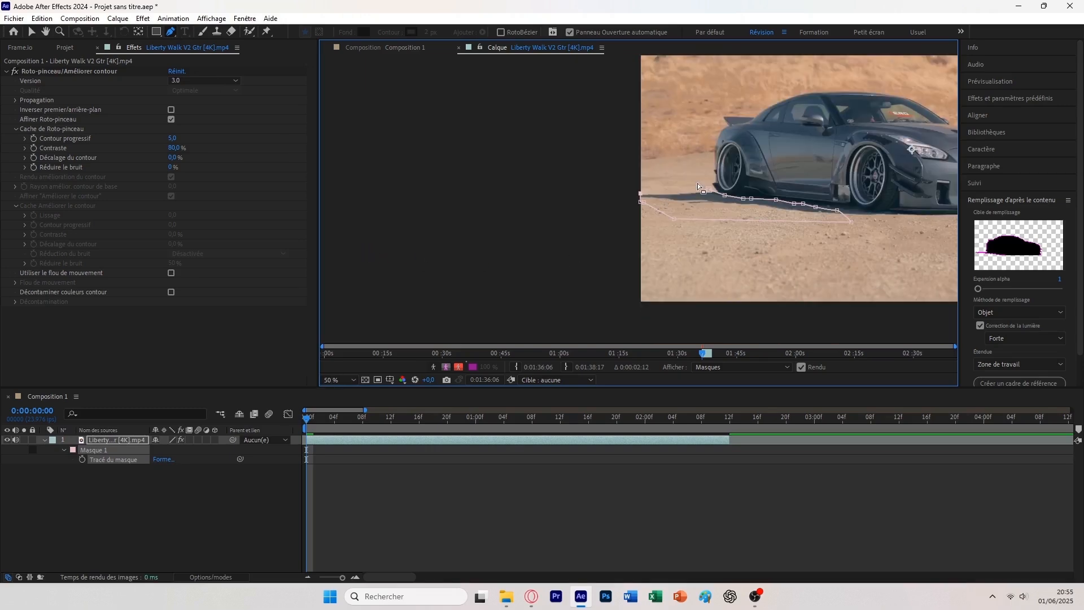
left_click(709, 190)
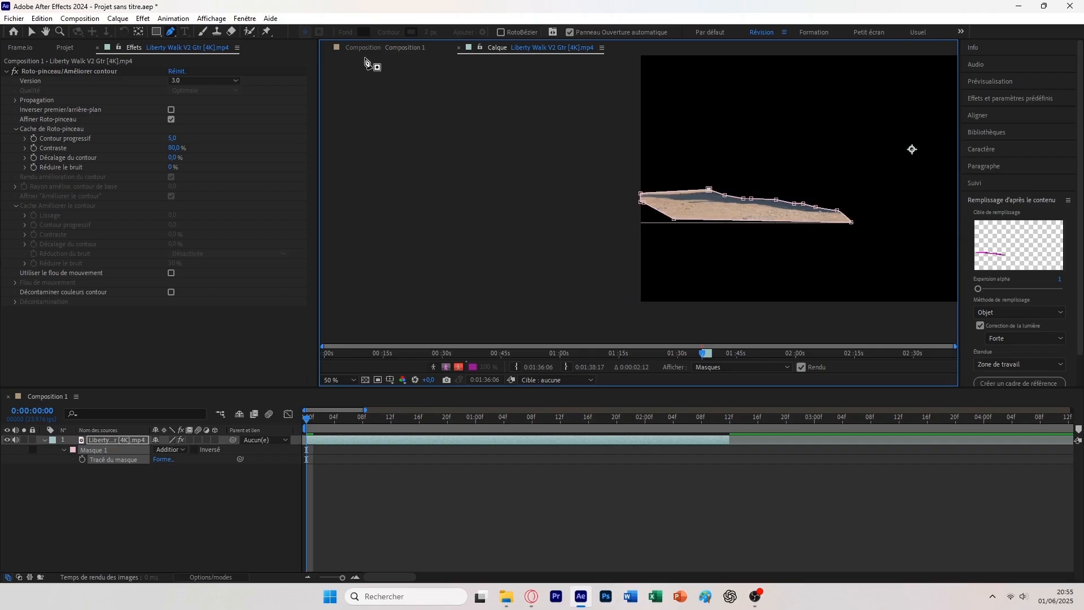
Return to Composition 1 and set the shadow mask's mode to Soustraction
left_click(384, 48)
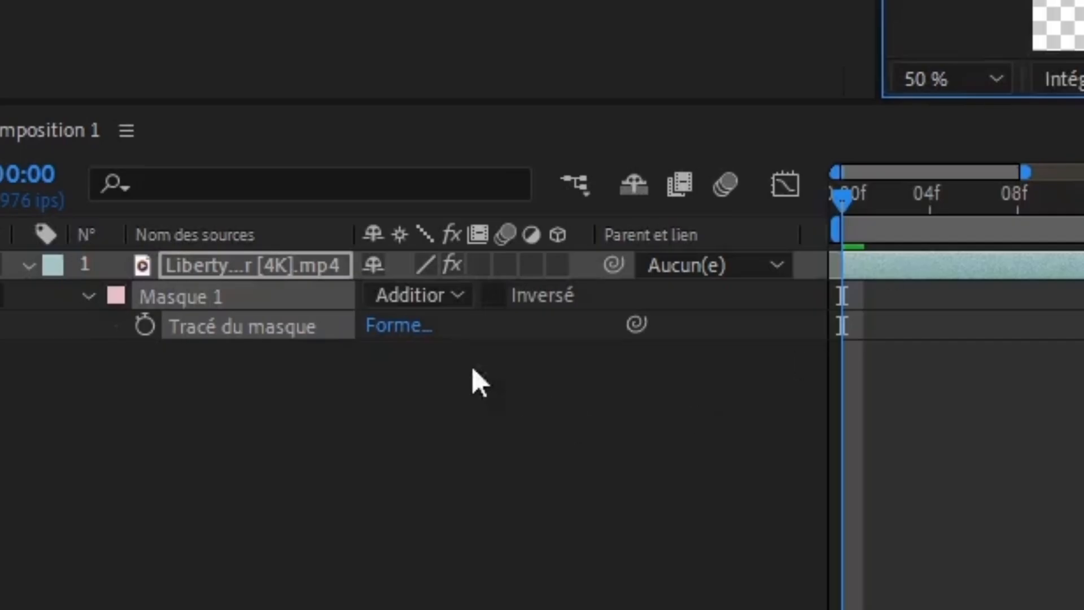
left_click(415, 296)
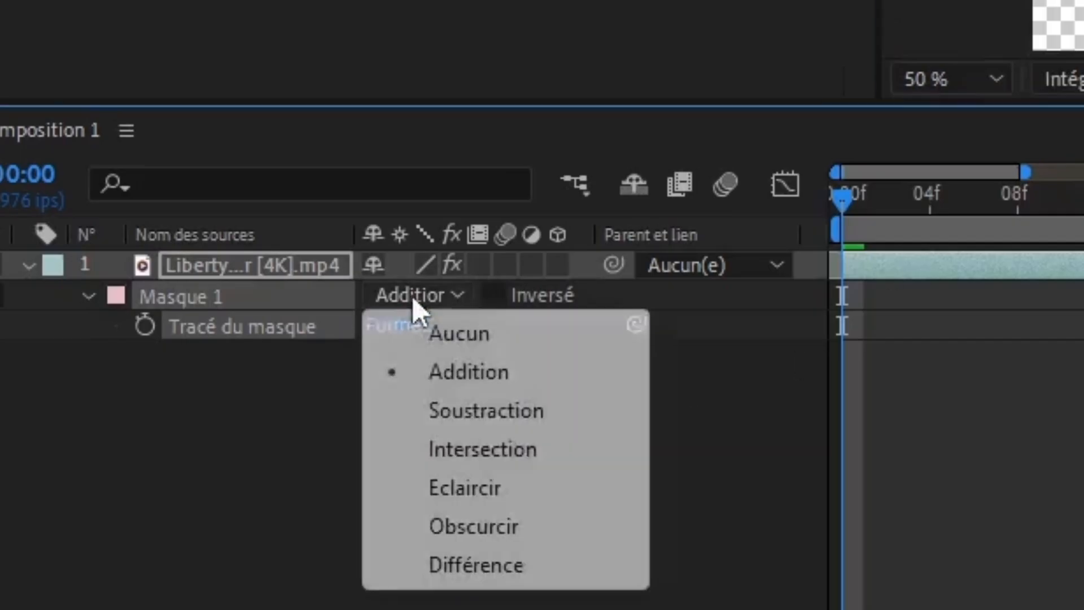
left_click(480, 410)
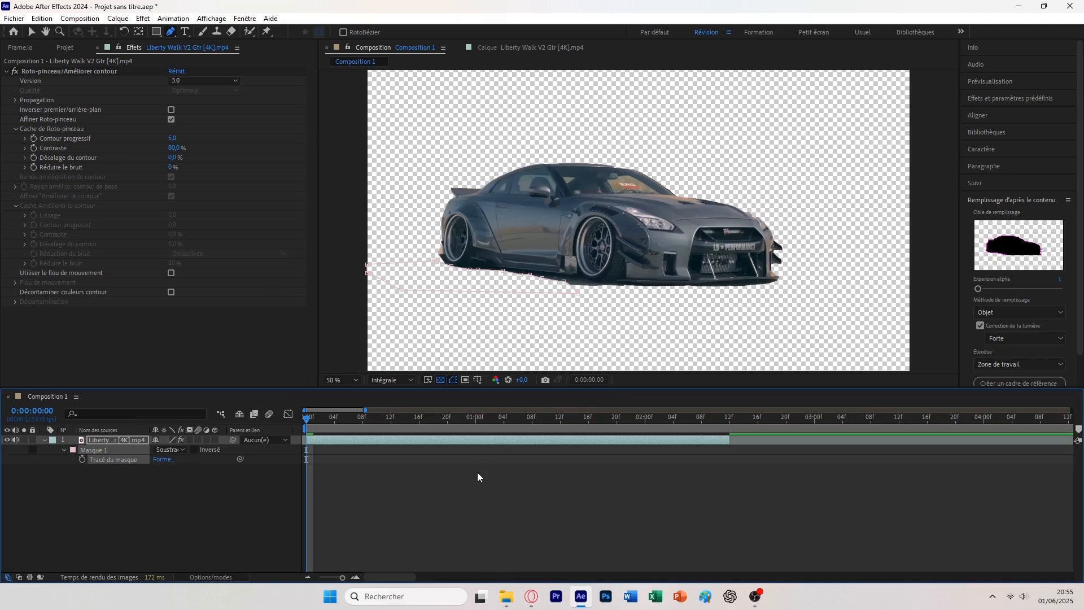
left_click(361, 501)
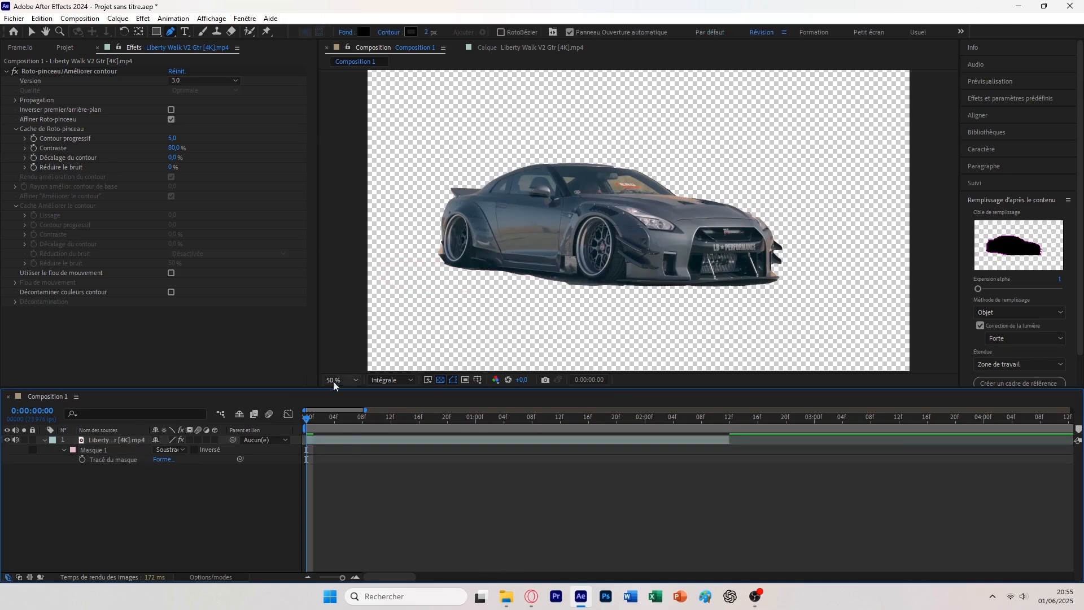
left_click(64, 451)
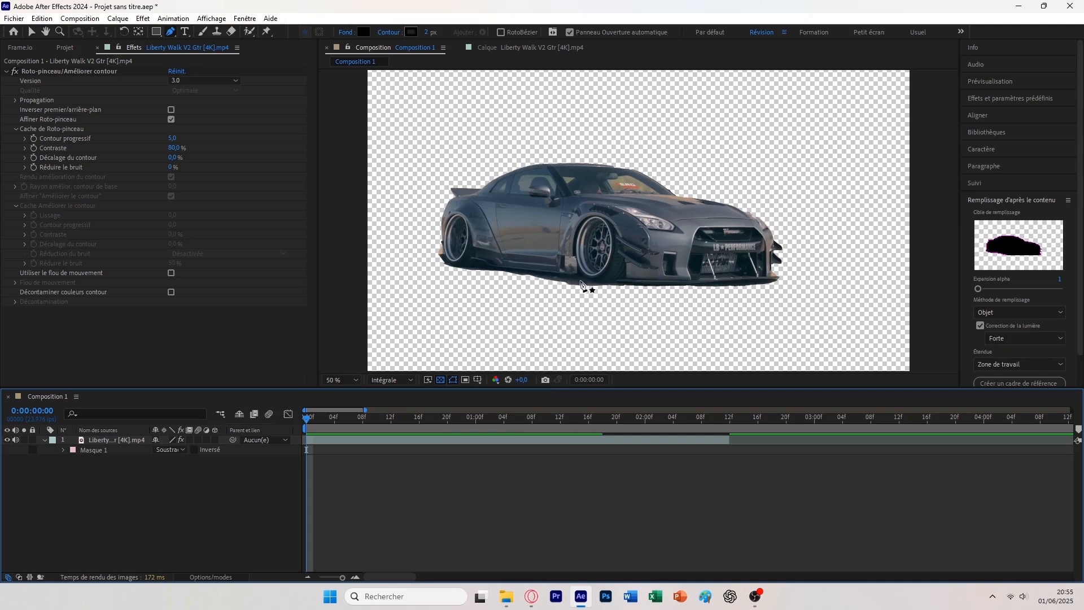
Duplicate the car video layer and delete the Roto Brush effect and Masque 1 from the lower copy
left_click(339, 442)
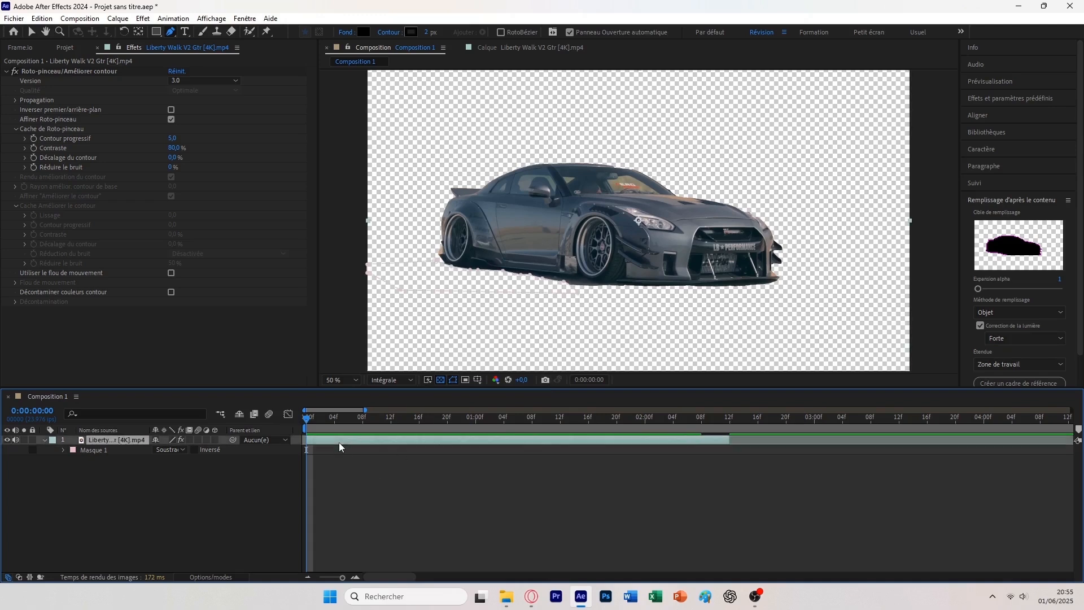
key("ctrl+d")
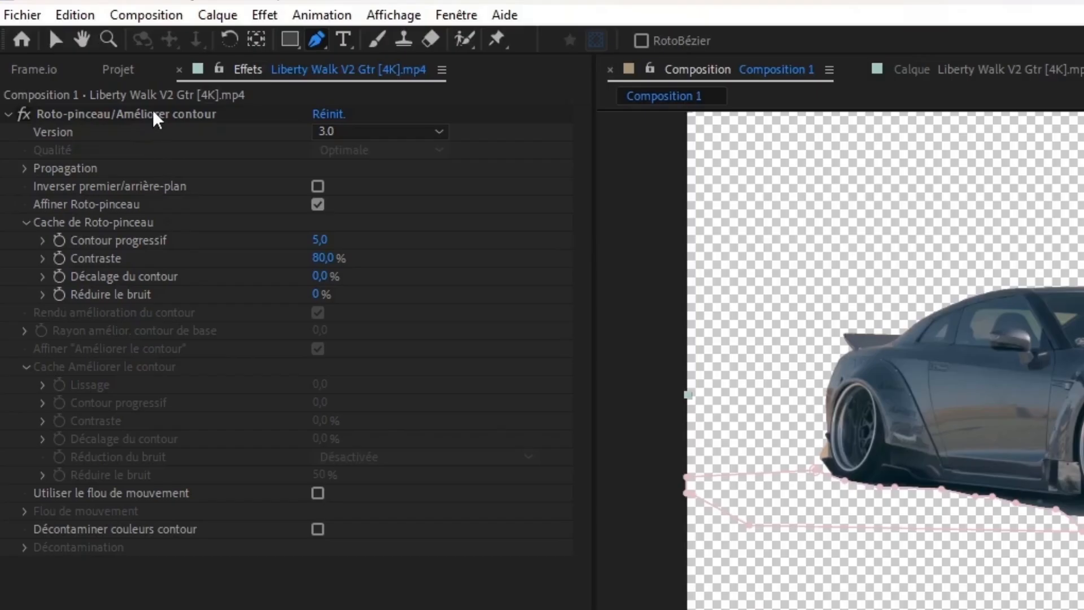
left_click(84, 71)
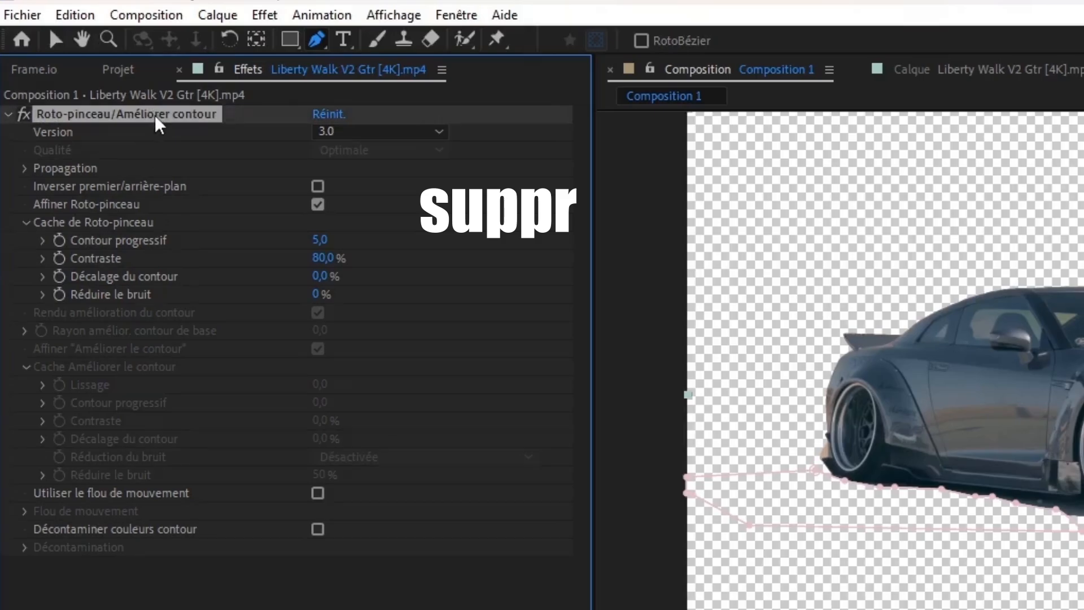
key("Delete")
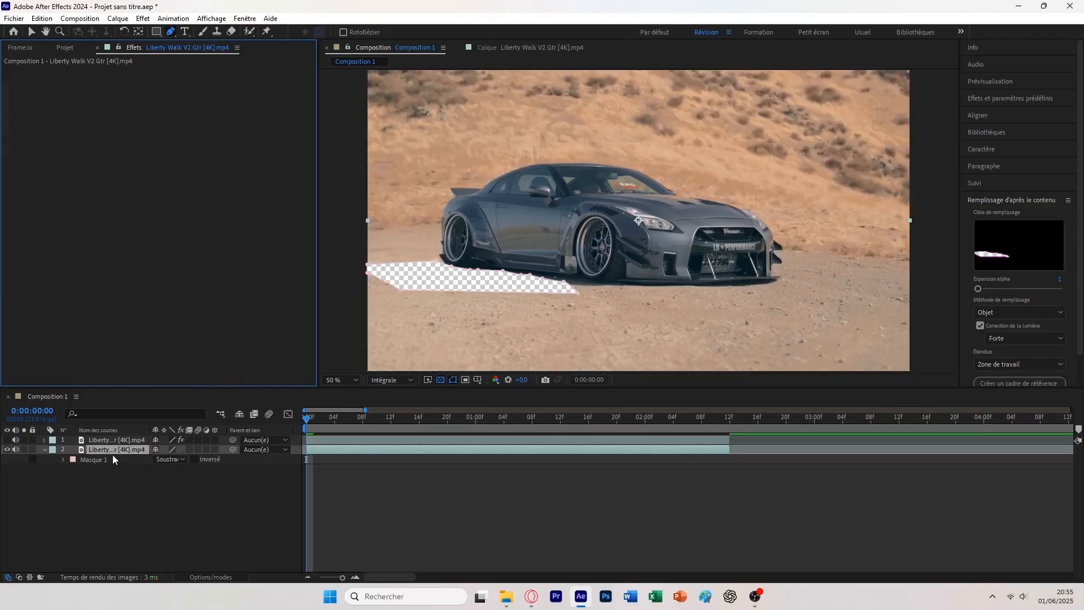
left_click(113, 460)
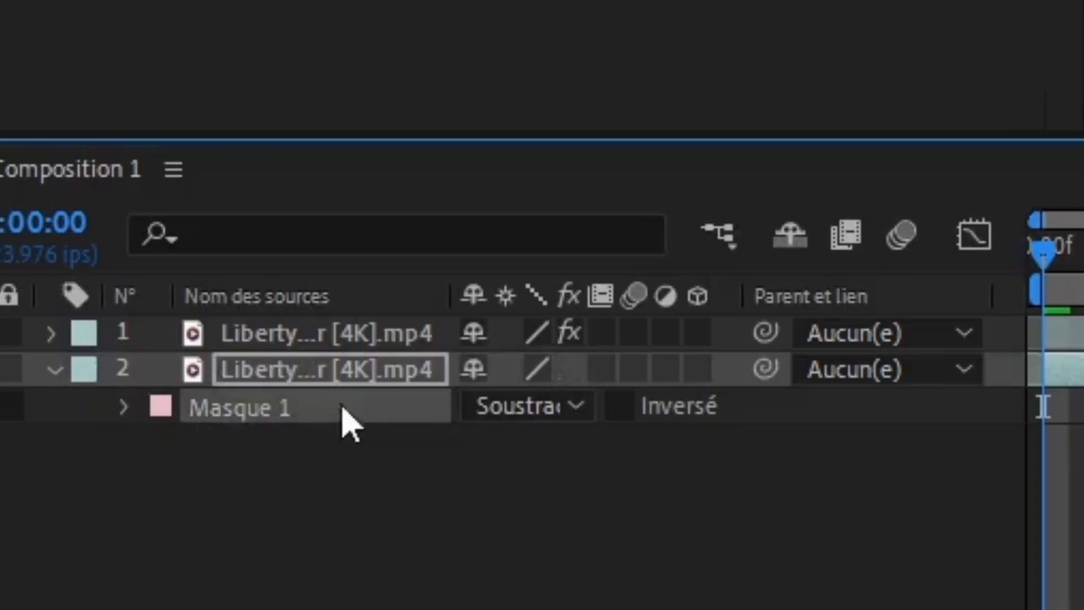
key("Delete")
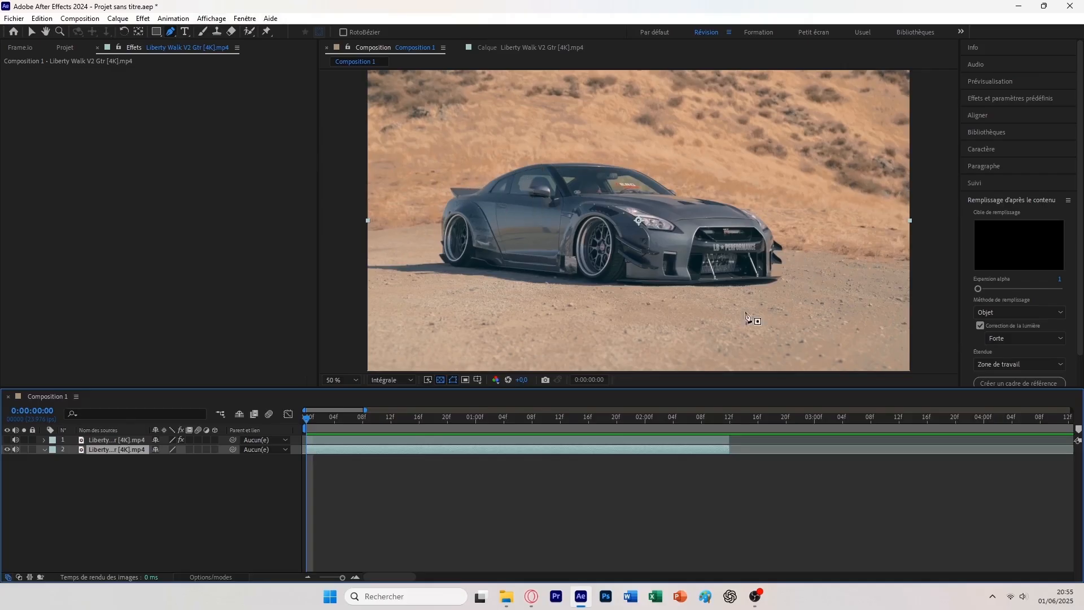
Draw a closed Pen mask just outside the car's outline on the lower layer and set its mode to Soustraction
left_click(481, 181)
left_click(554, 159)
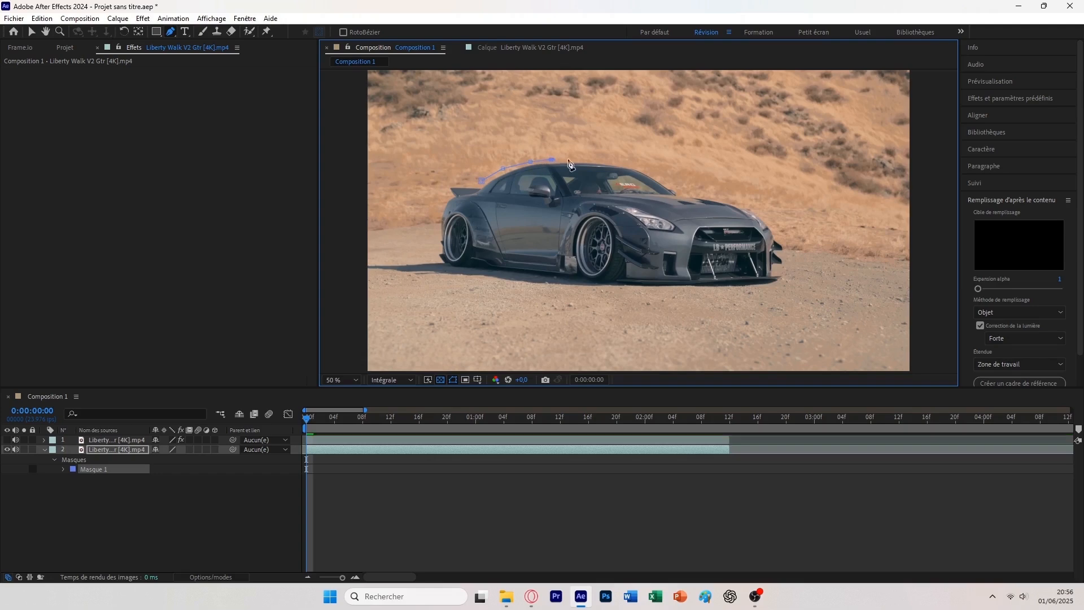
left_click(586, 158)
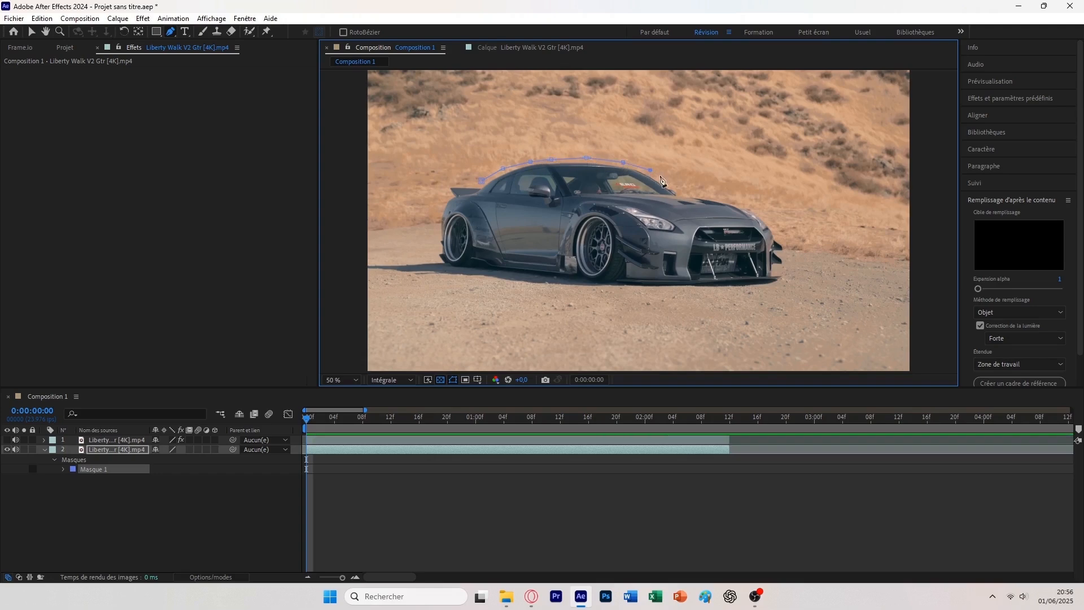
left_click(692, 192)
left_click(721, 196)
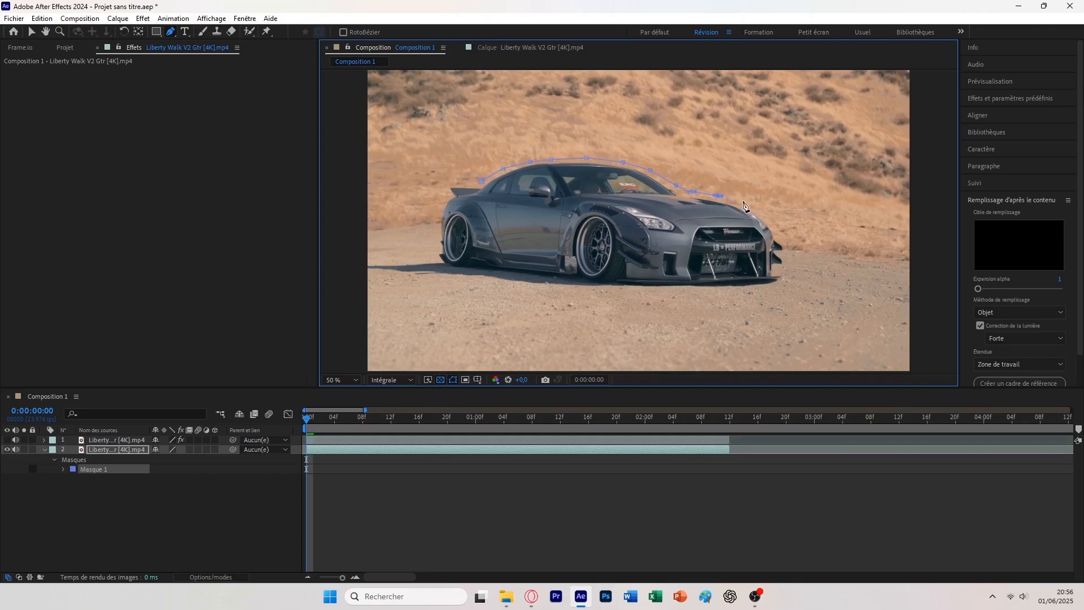
left_click(750, 205)
left_click(782, 237)
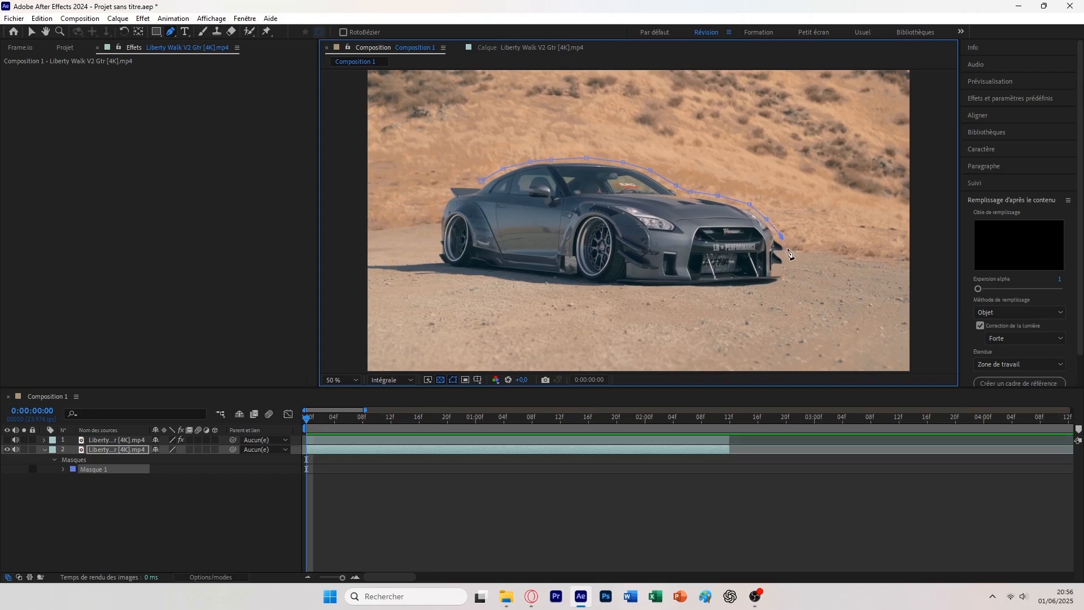
left_click(783, 256)
left_click(759, 286)
left_click(518, 275)
left_click(471, 269)
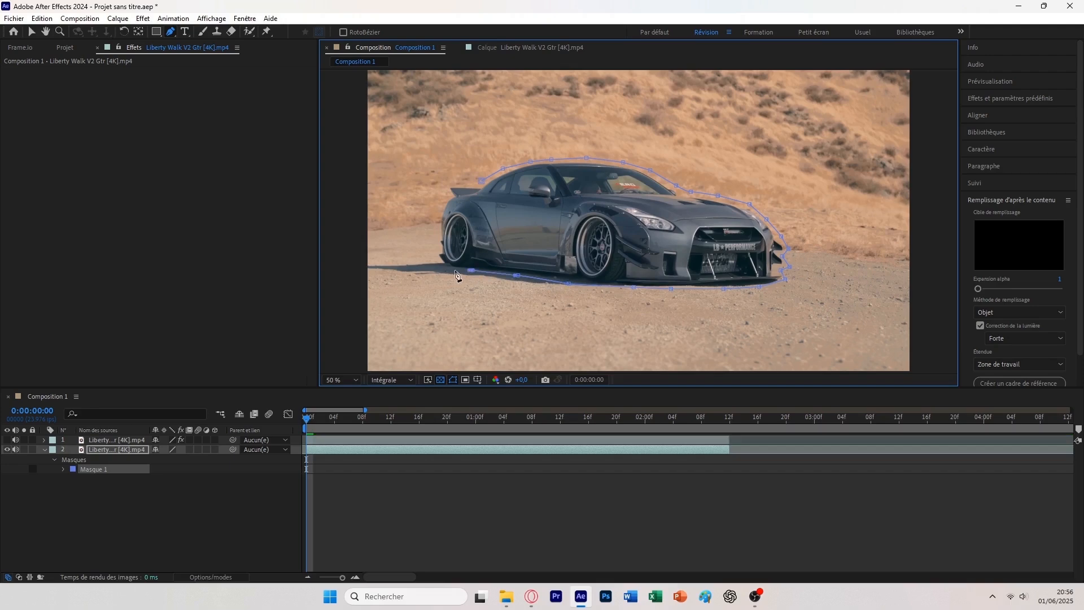
left_click(437, 261)
left_click(435, 235)
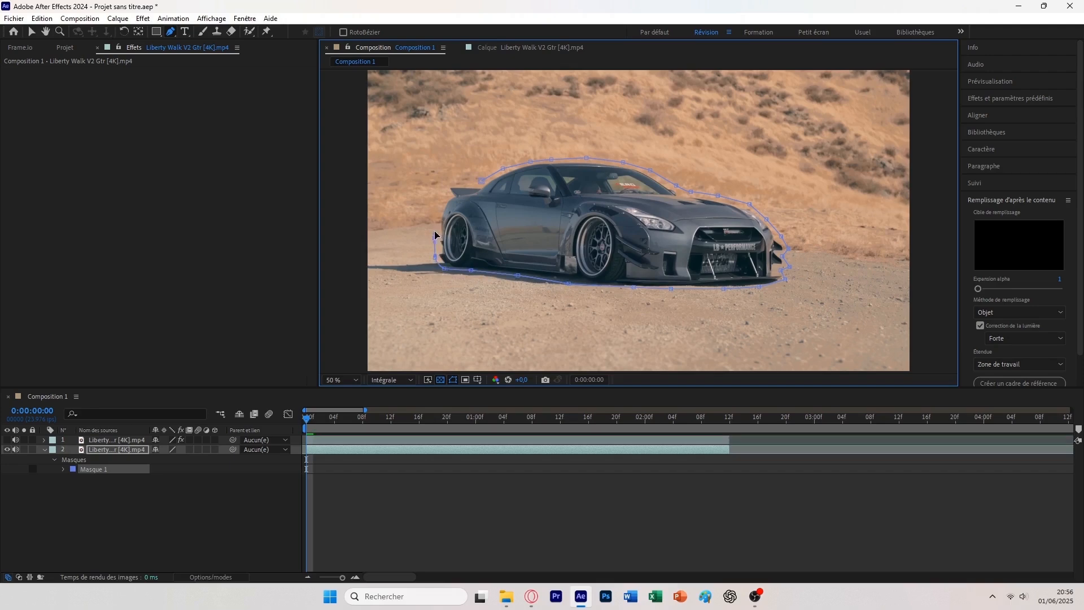
left_click(443, 199)
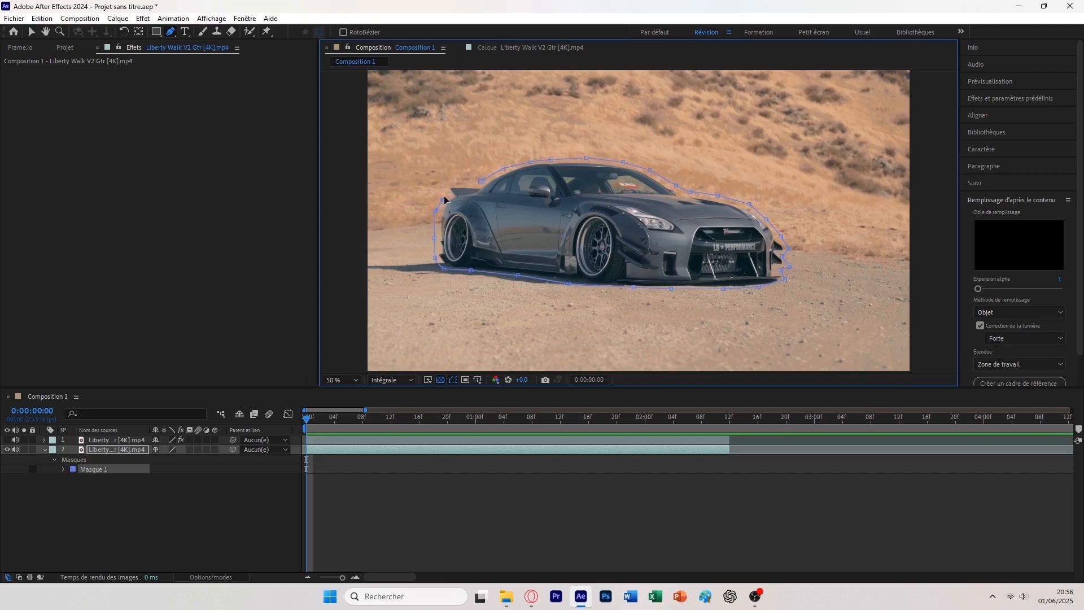
left_click(481, 183)
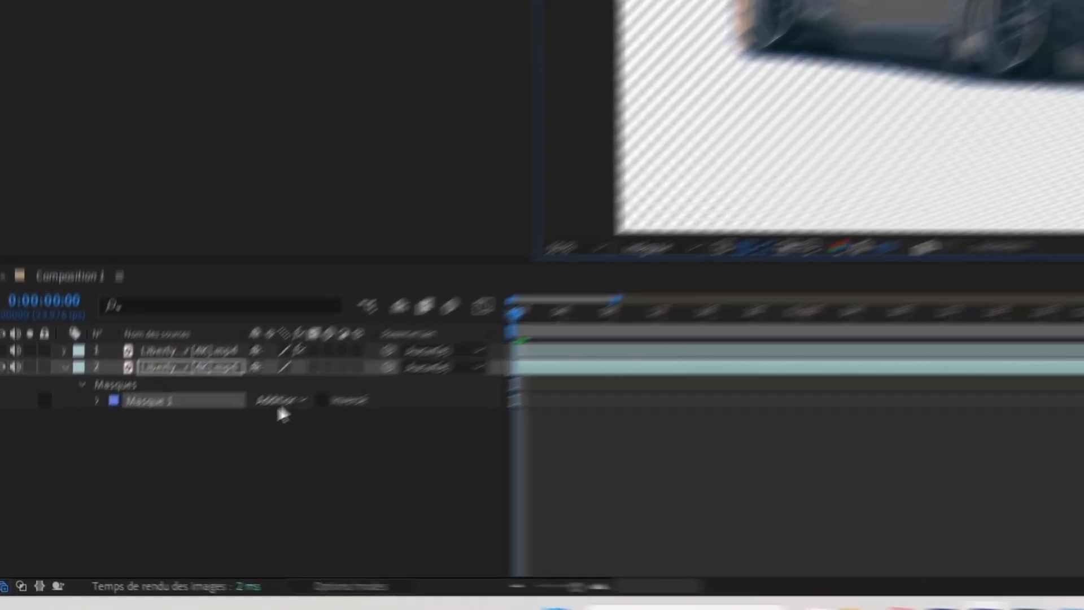
left_click(280, 401)
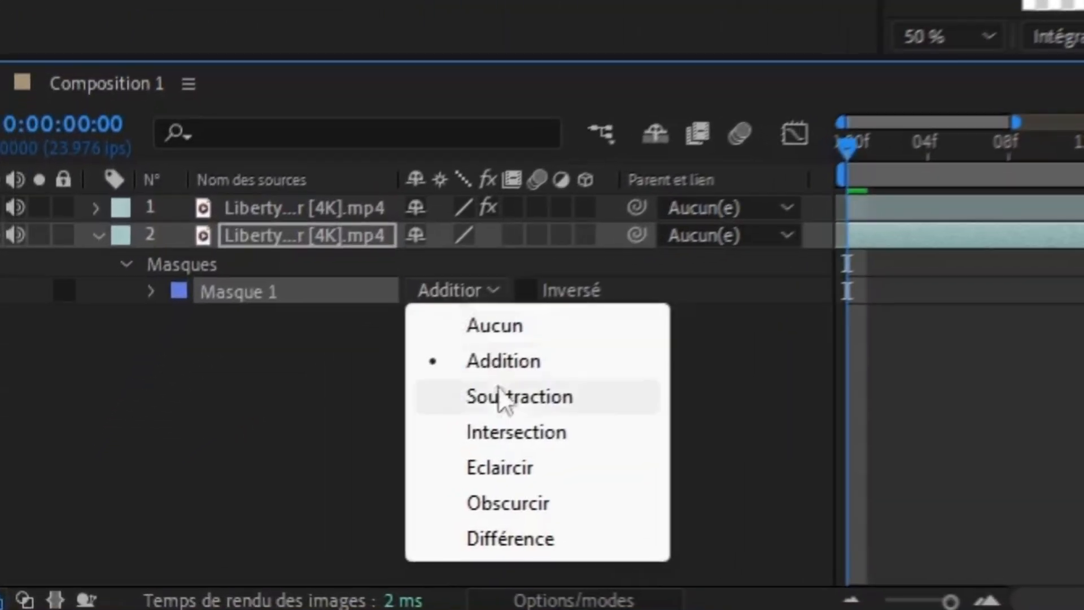
left_click(312, 465)
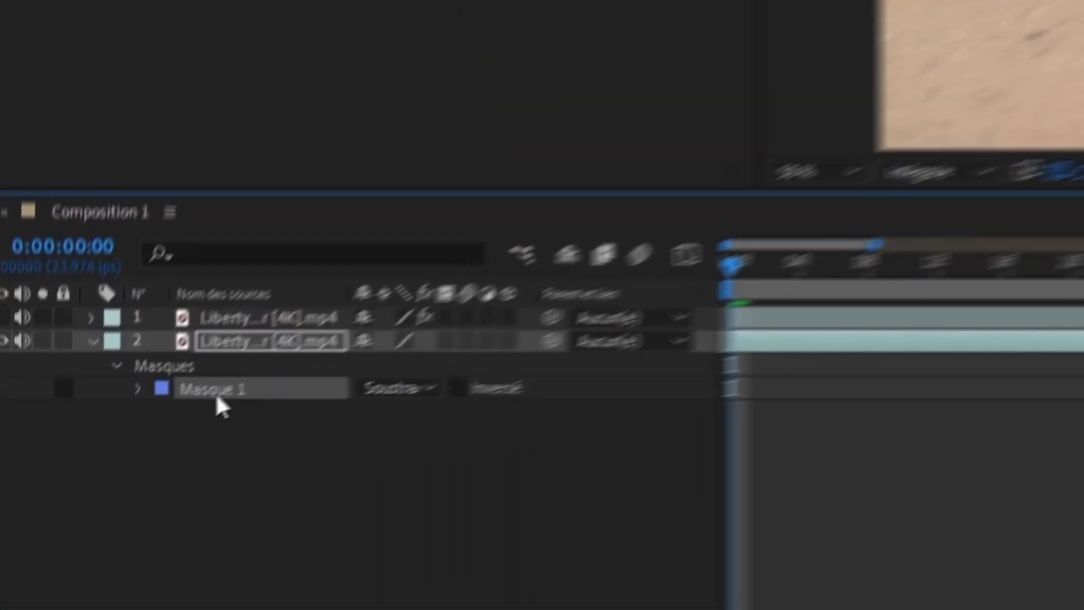
Track the car mask forward through the whole clip and return the playhead to the start
right_click(217, 396)
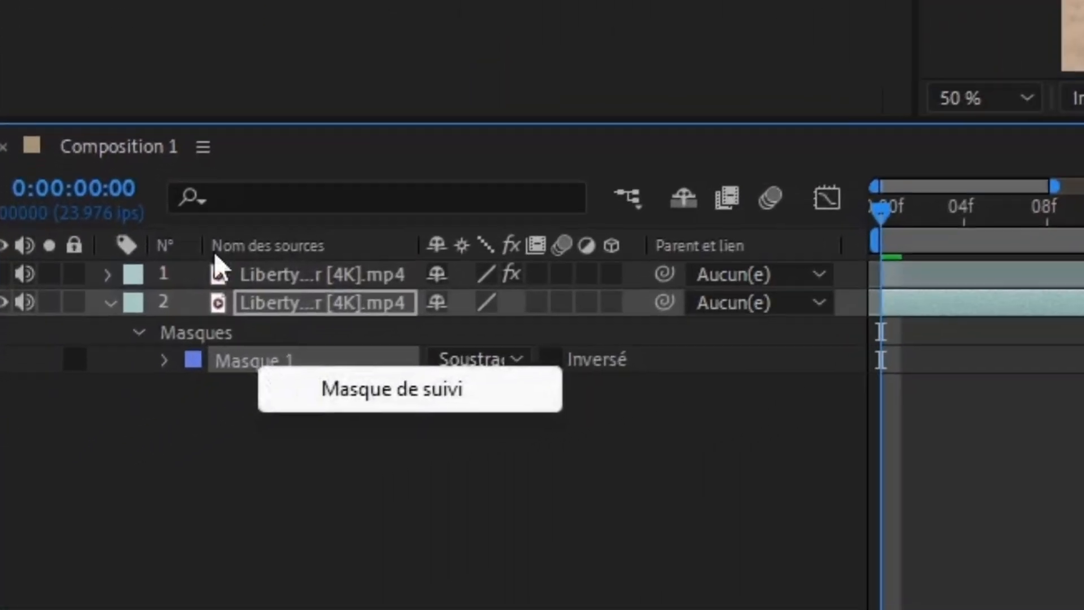
left_click(336, 427)
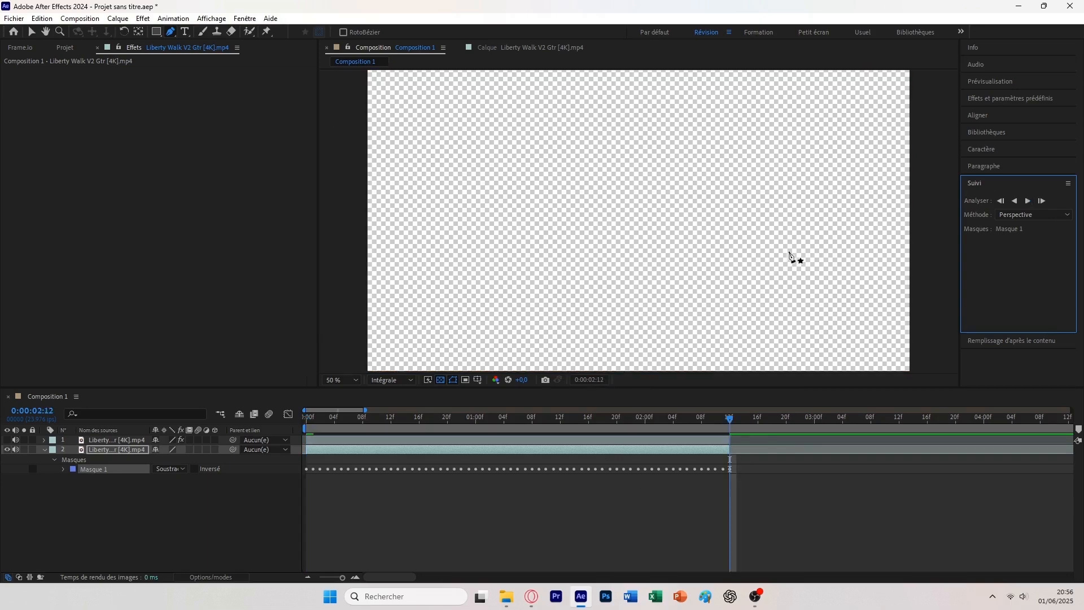
left_click_drag(730, 421, 271, 433)
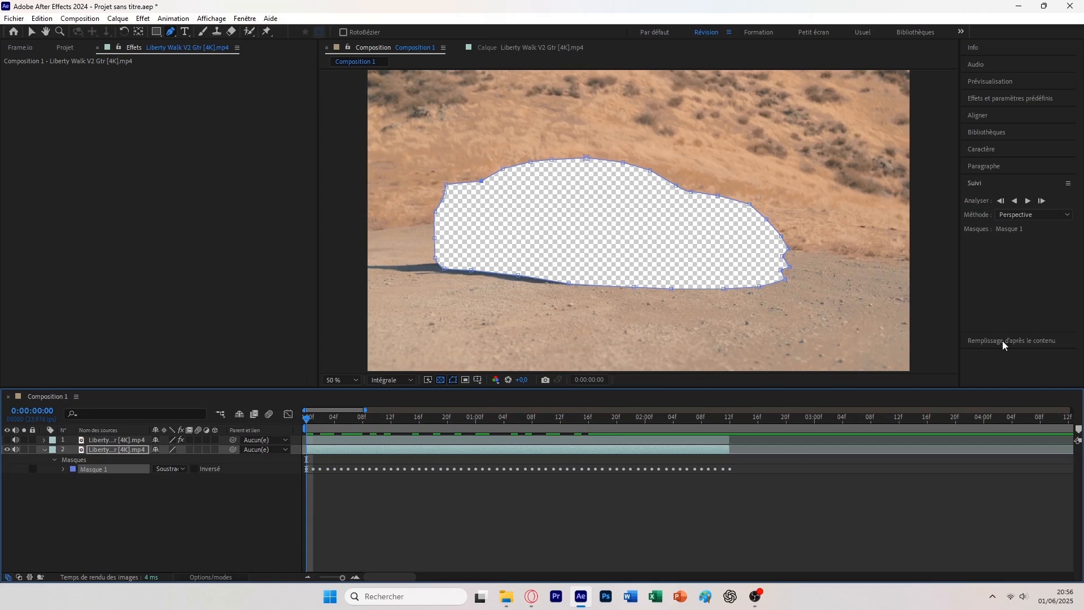
Create a content-aware fill reference frame for the masked car area, using the Objet fill method
left_click(1044, 341)
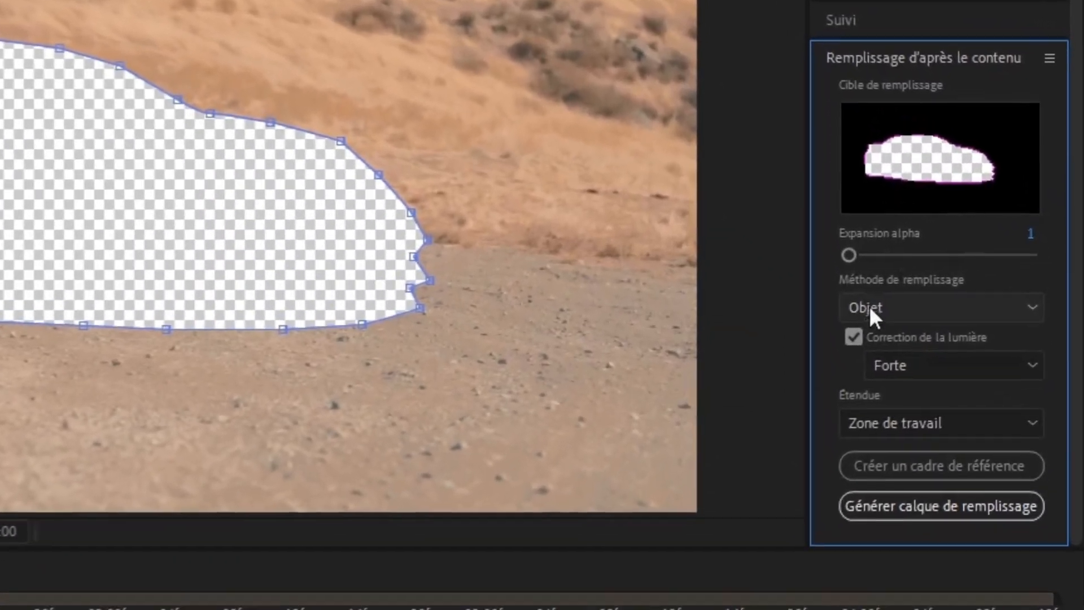
left_click(895, 306)
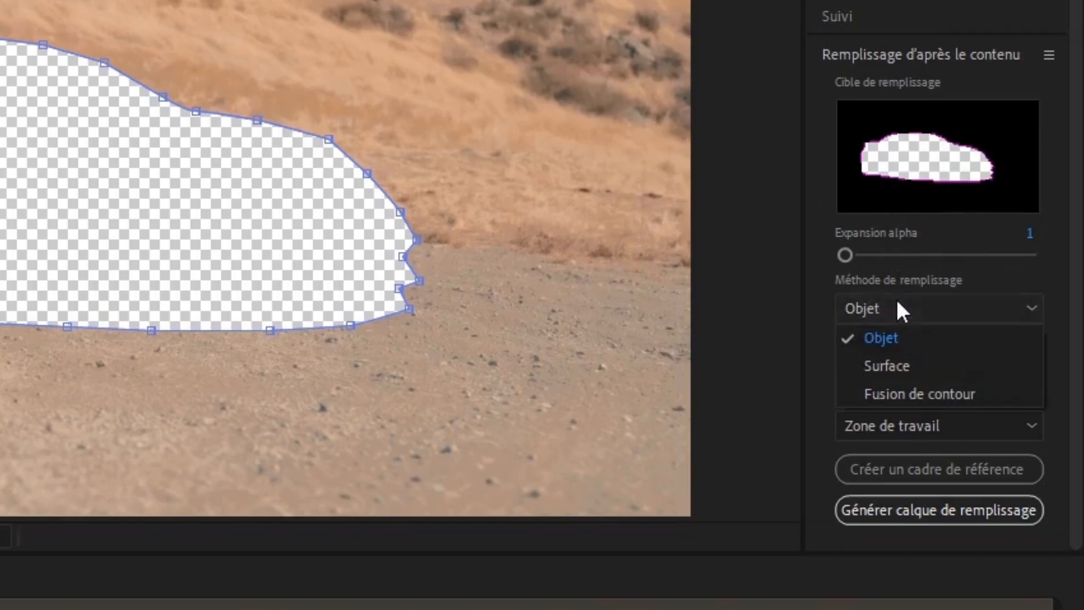
left_click(892, 337)
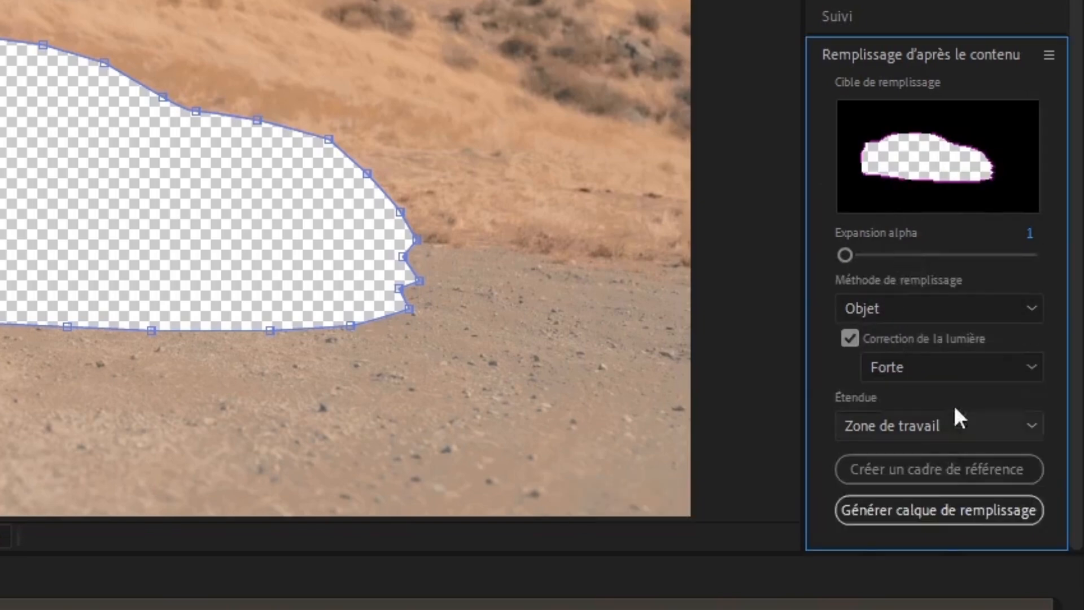
left_click(861, 465)
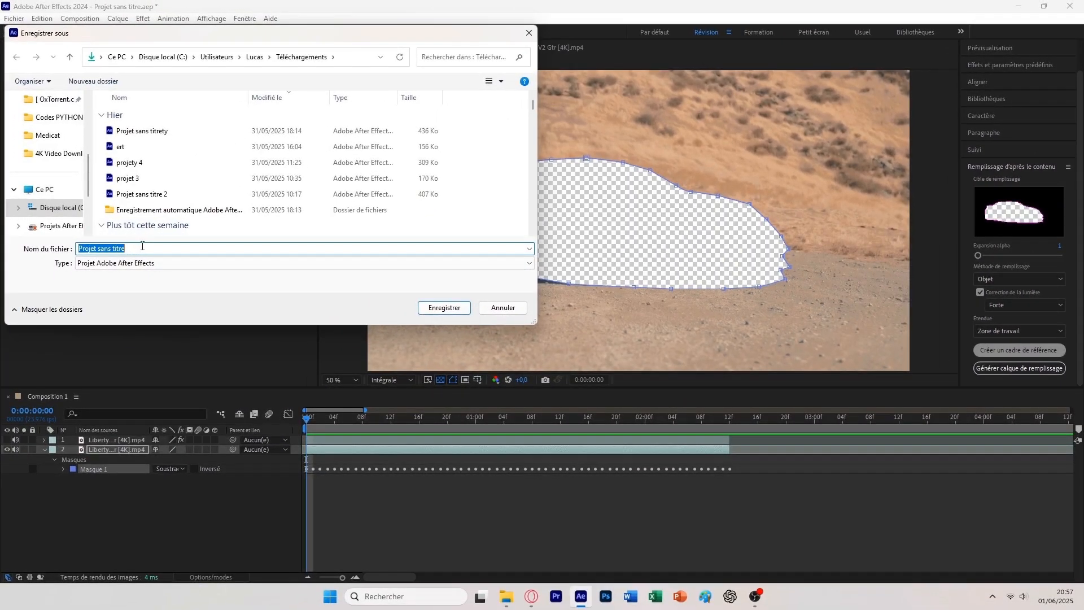
Save the project as azererte so the reference frame can be created
triple_click(143, 246)
type("aze")
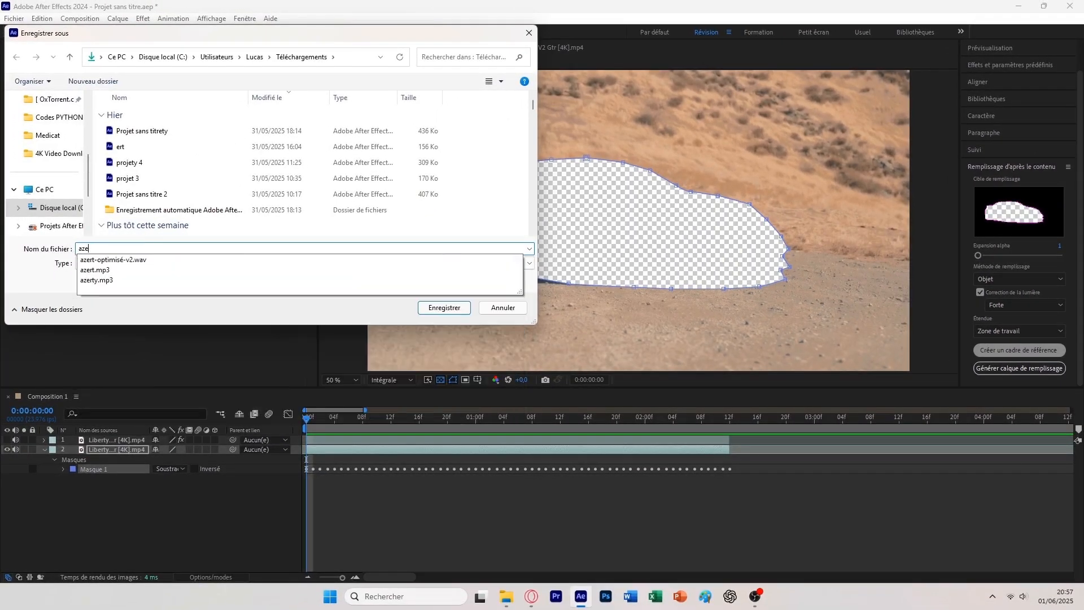
type("rerte")
left_click(443, 308)
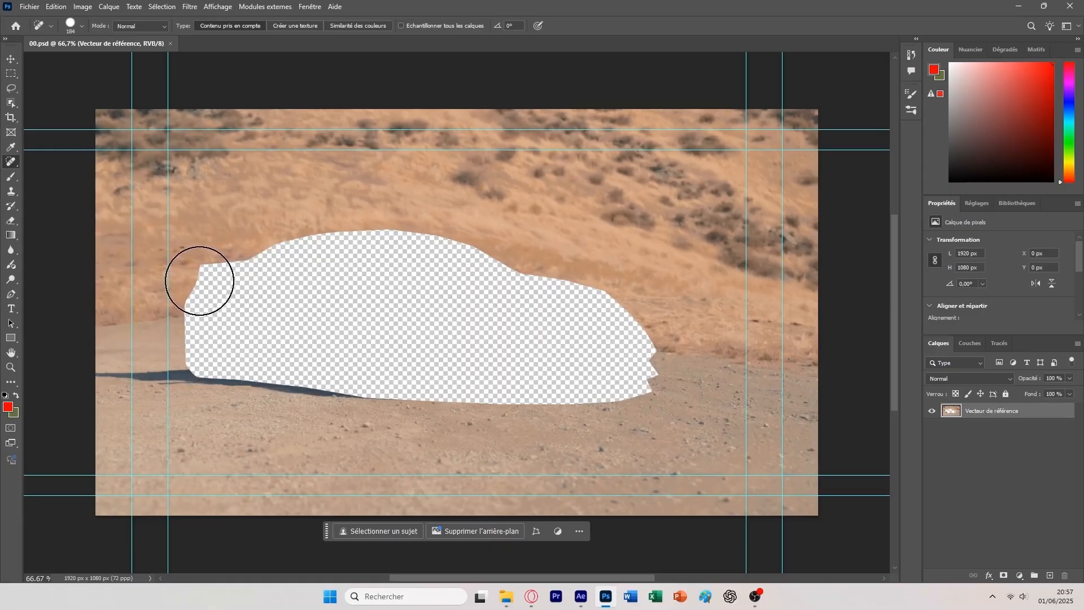
In the Photoshop reference frame, heal the car-shaped hole and its shadow with broad strokes until the transparent area is filled
mouse_move(199, 279)
left_mouse_down()
mouse_move(282, 263)
mouse_move(472, 259)
mouse_move(655, 308)
left_mouse_up()
mouse_move(164, 362)
left_mouse_down()
mouse_move(138, 368)
mouse_move(617, 380)
mouse_move(610, 421)
left_mouse_up()
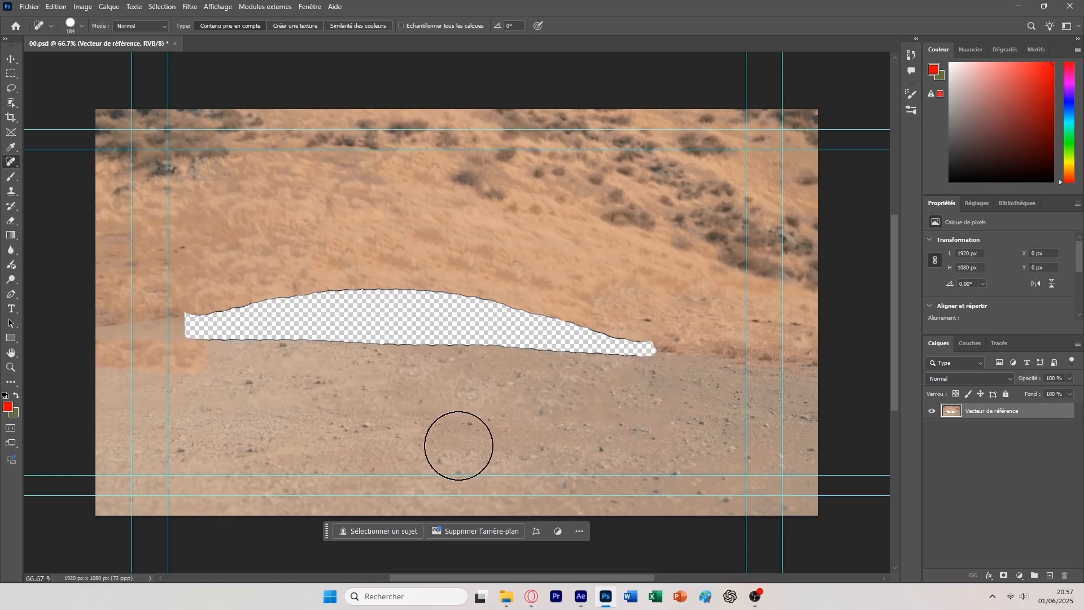
mouse_move(201, 342)
left_mouse_down()
mouse_move(404, 317)
mouse_move(641, 333)
left_mouse_up()
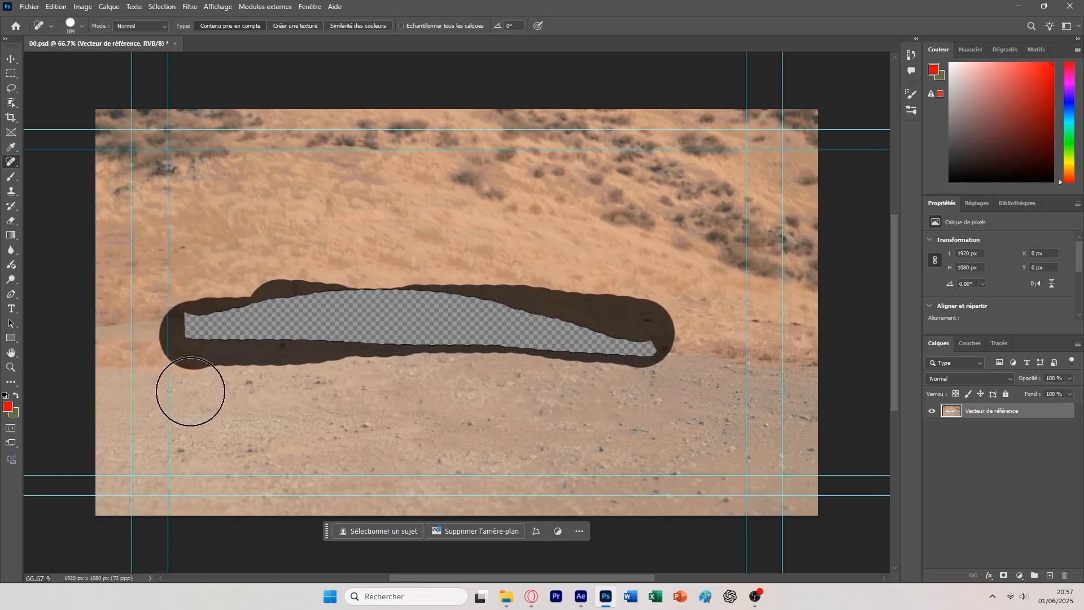
Even out the boundary between gravel and hillside with repeated healing strokes across the former car area, and save the reference image
mouse_move(226, 357)
left_mouse_down()
mouse_move(47, 353)
mouse_move(54, 359)
left_mouse_up()
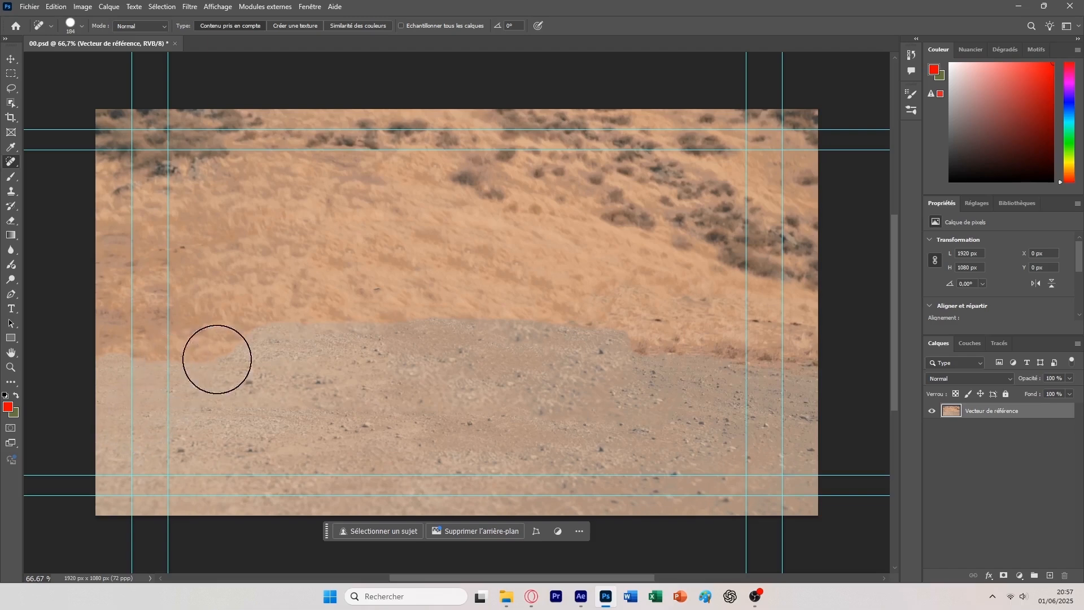
left_click_drag(226, 353, 14, 368)
left_click(162, 371)
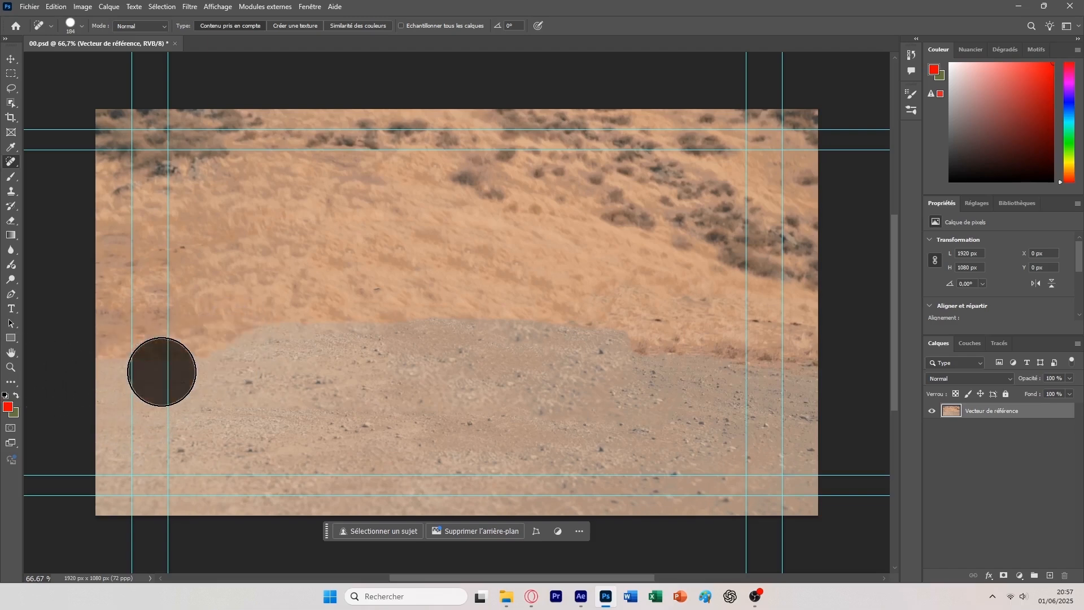
left_click(131, 368)
left_click_drag(222, 353, 17, 362)
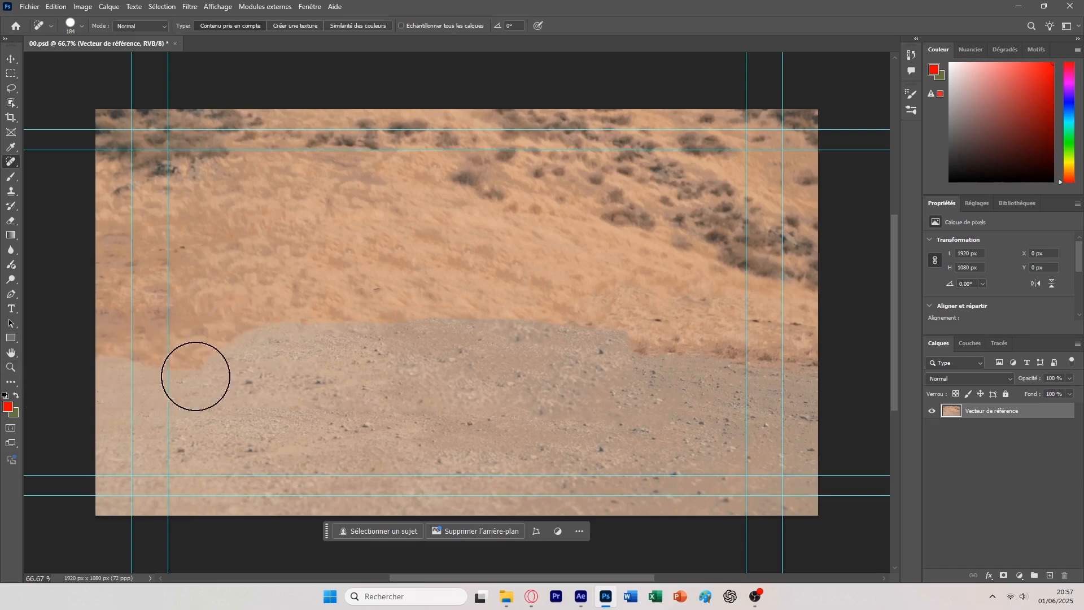
mouse_move(311, 376)
left_mouse_down()
mouse_move(206, 367)
mouse_move(53, 366)
left_mouse_up()
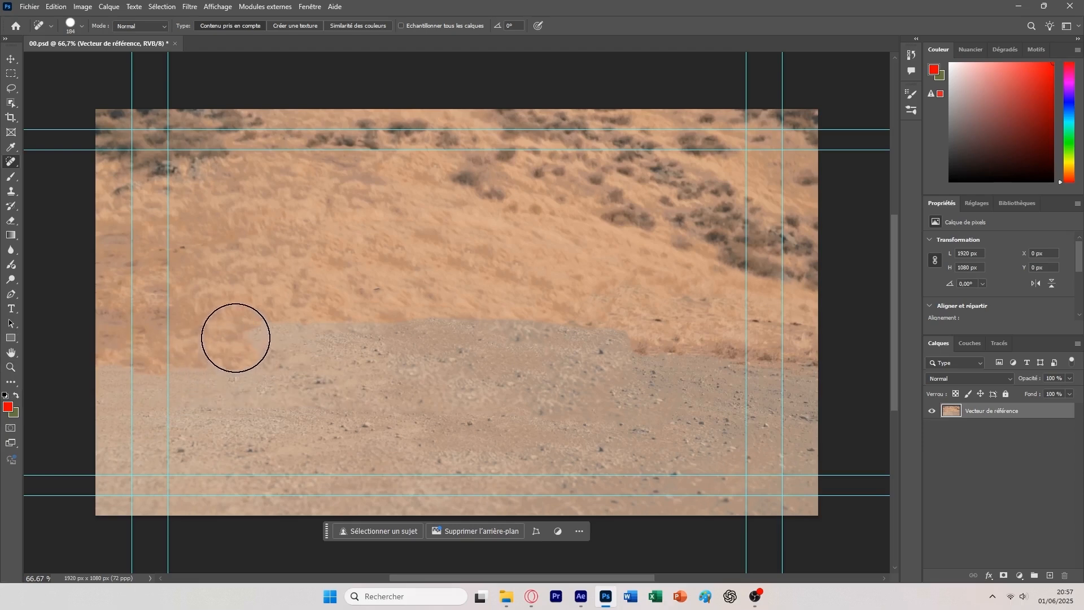
left_click_drag(236, 337, 68, 336)
left_click_drag(252, 358, 124, 367)
left_click(155, 380)
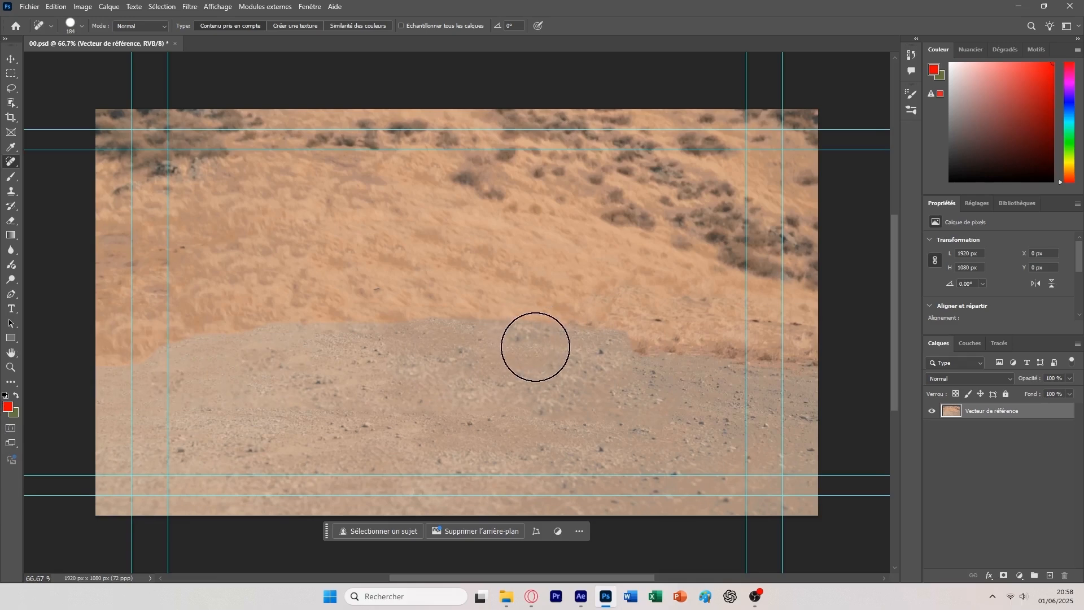
left_click_drag(603, 348, 192, 338)
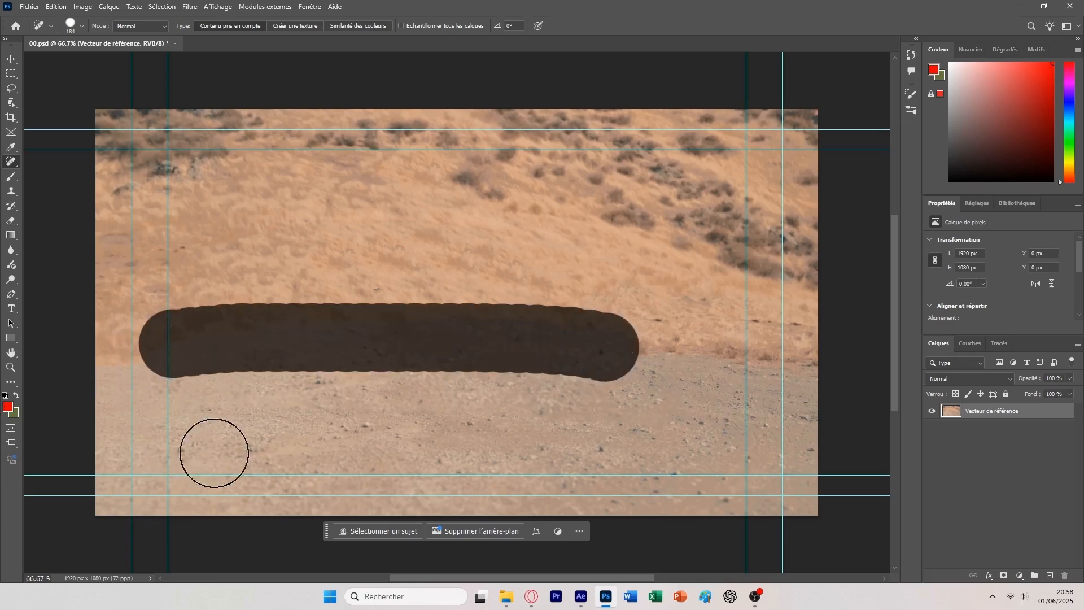
key("ctrl+s")
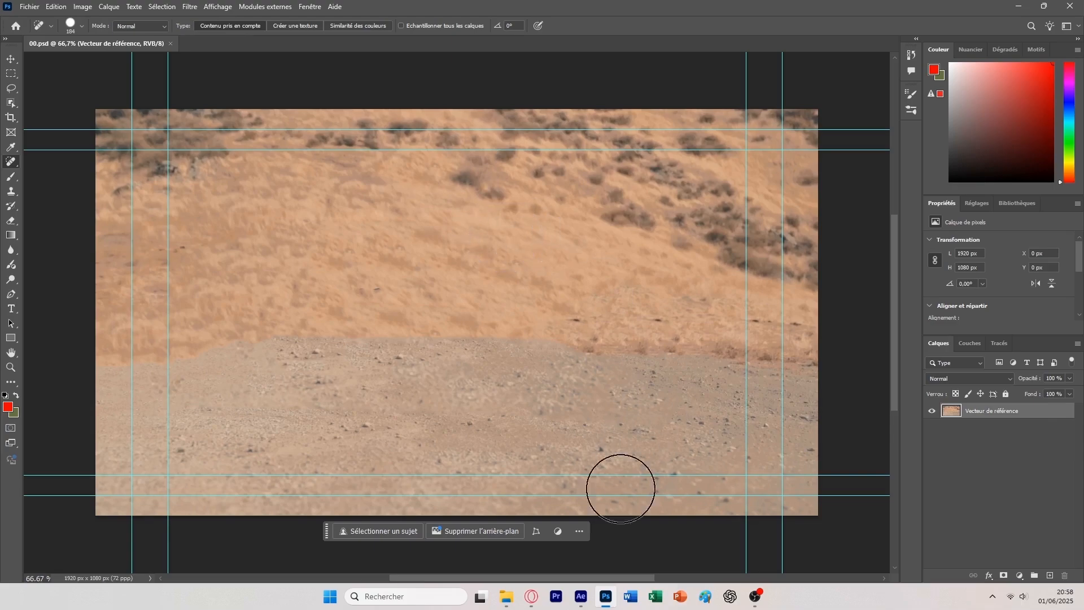
Switch back to After Effects, generate the fill layer from the first frame, and scrub through the clip to check the filled background
left_click(581, 597)
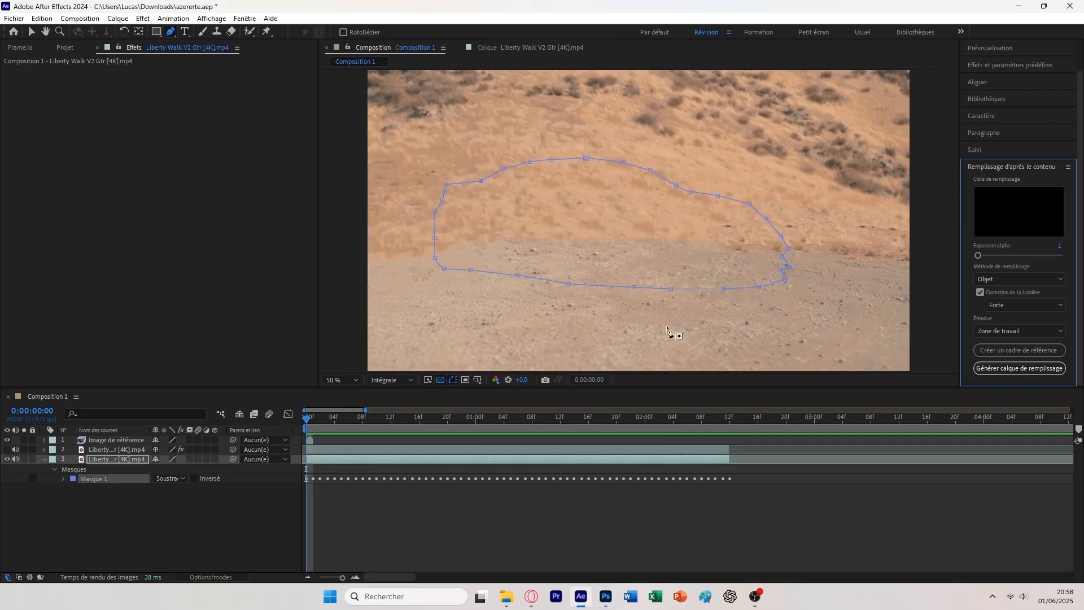
left_click_drag(306, 421, 305, 423)
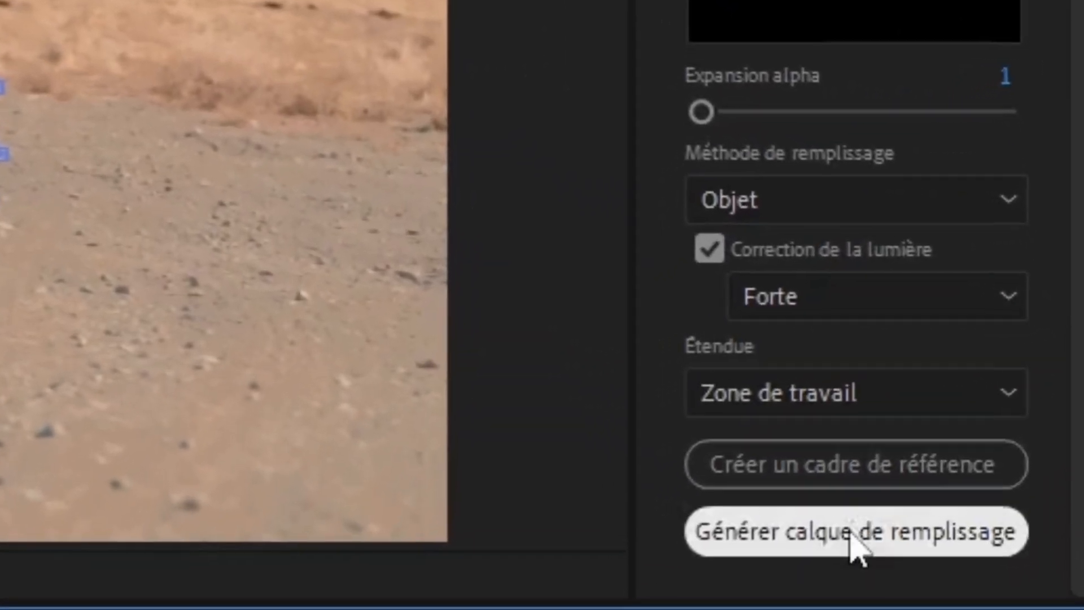
left_click(856, 559)
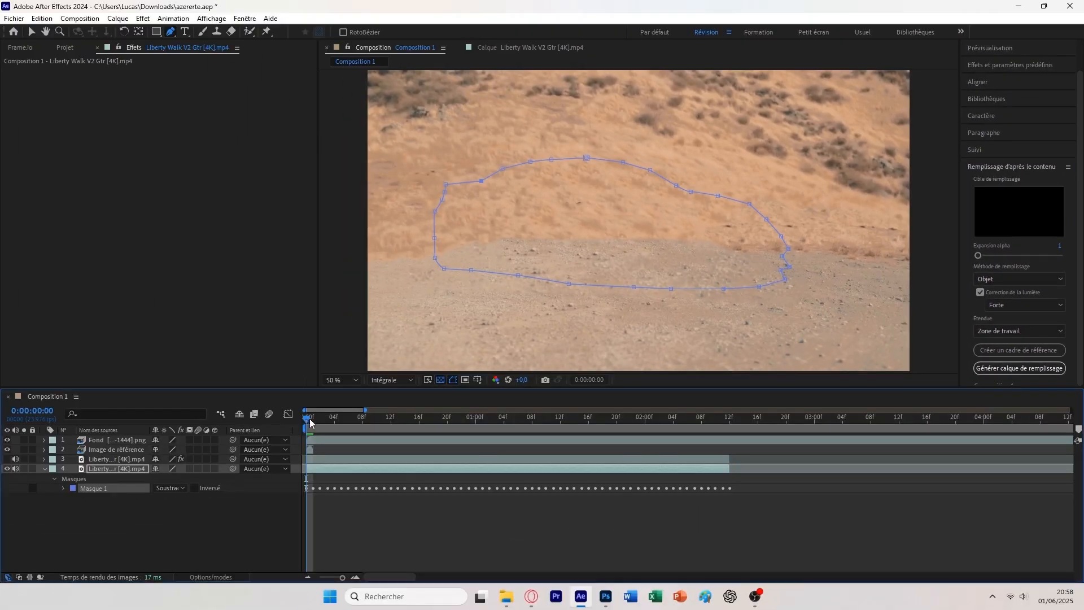
left_click_drag(310, 422, 349, 425)
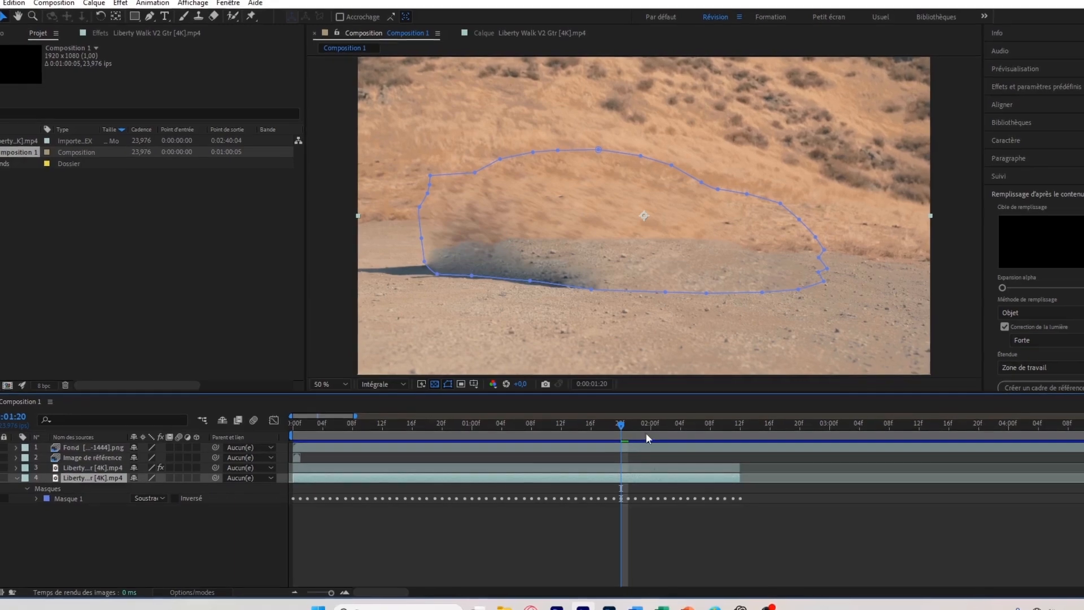
left_click_drag(622, 426, 657, 429)
left_click_drag(601, 455, 285, 438)
Make the rotoscoped car layer visible, move it to the top of the layer stack, and scrub the composite
left_click(6, 468)
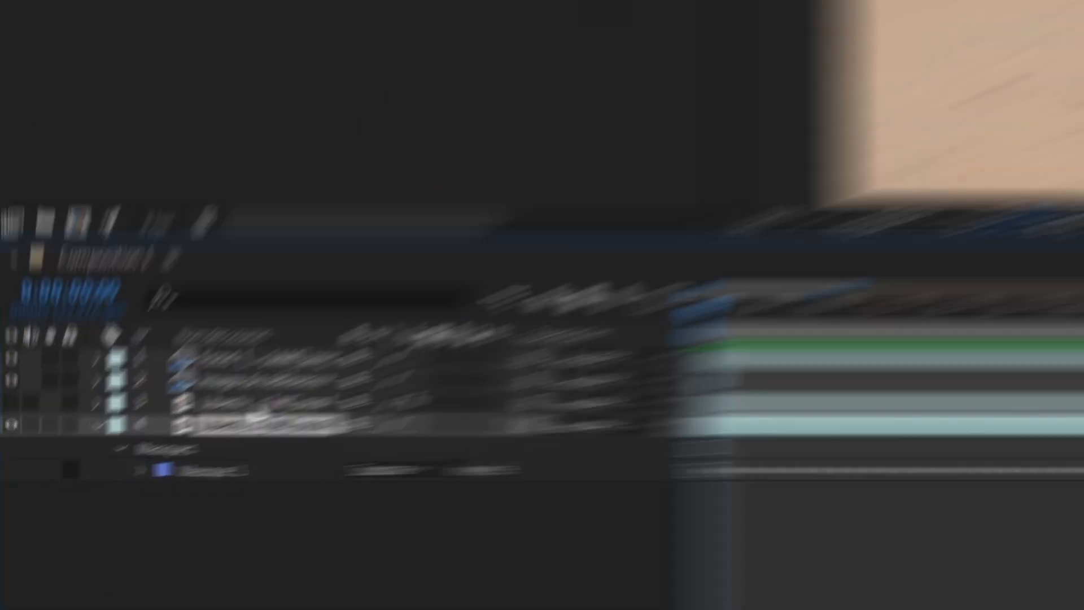
left_click_drag(110, 459, 108, 438)
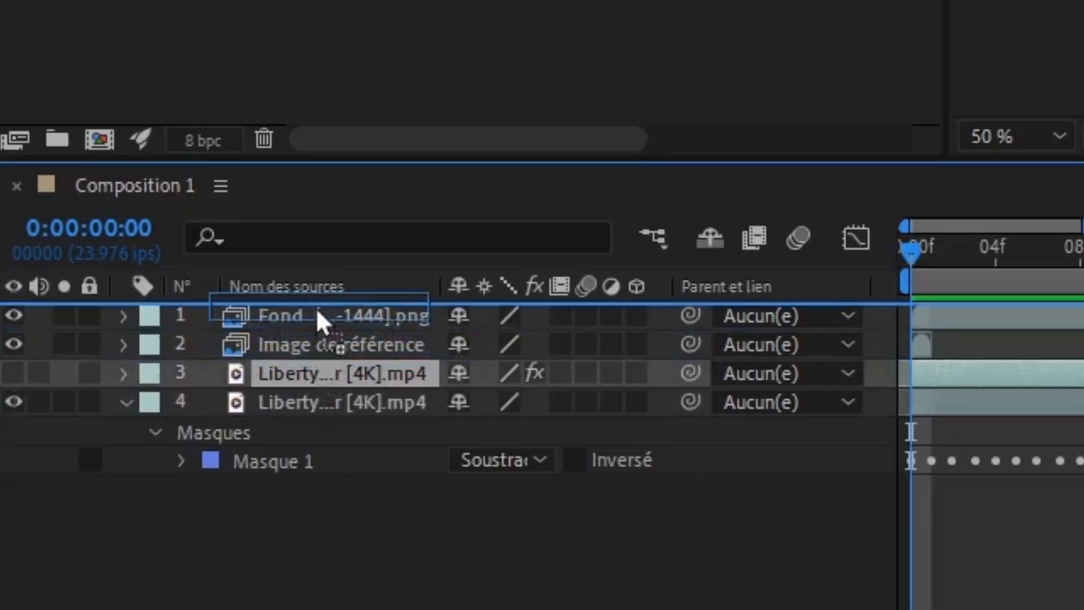
left_click_drag(316, 307, 314, 307)
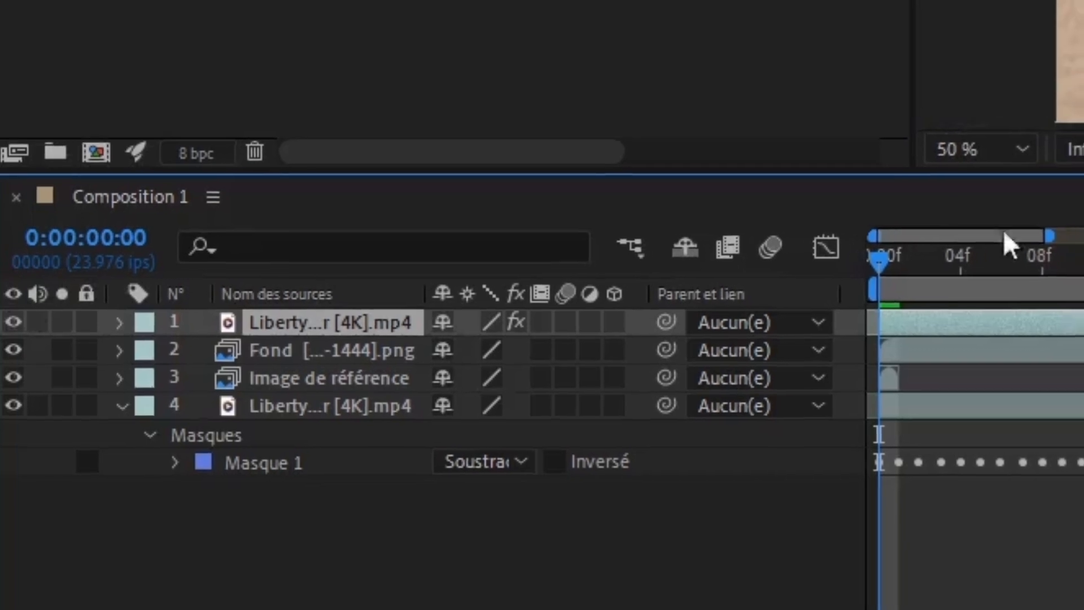
left_click_drag(892, 264, 1083, 264)
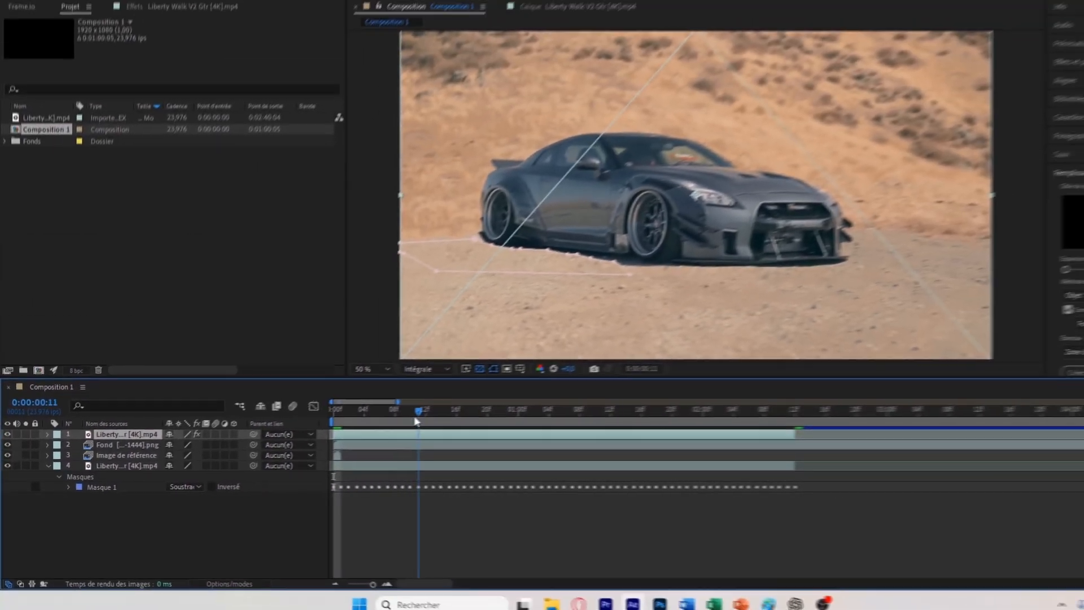
mouse_move(416, 421)
left_mouse_down()
mouse_move(385, 415)
mouse_move(700, 425)
mouse_move(280, 423)
left_mouse_up()
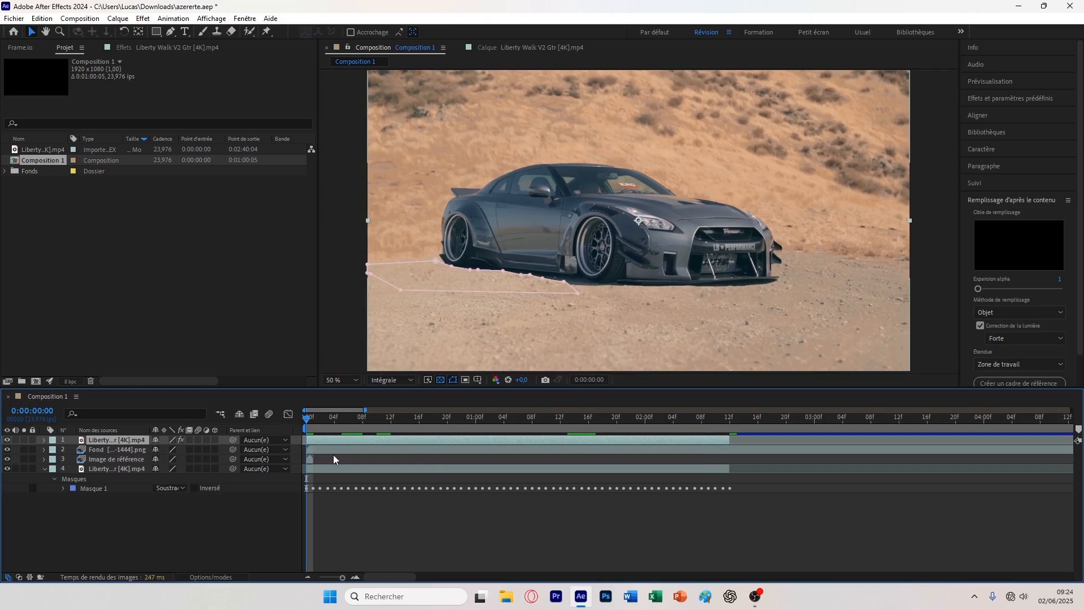
Add starting keyframes for Position and Rotation on the rotoscoped car layer at 0:00:00:00
left_click(44, 440)
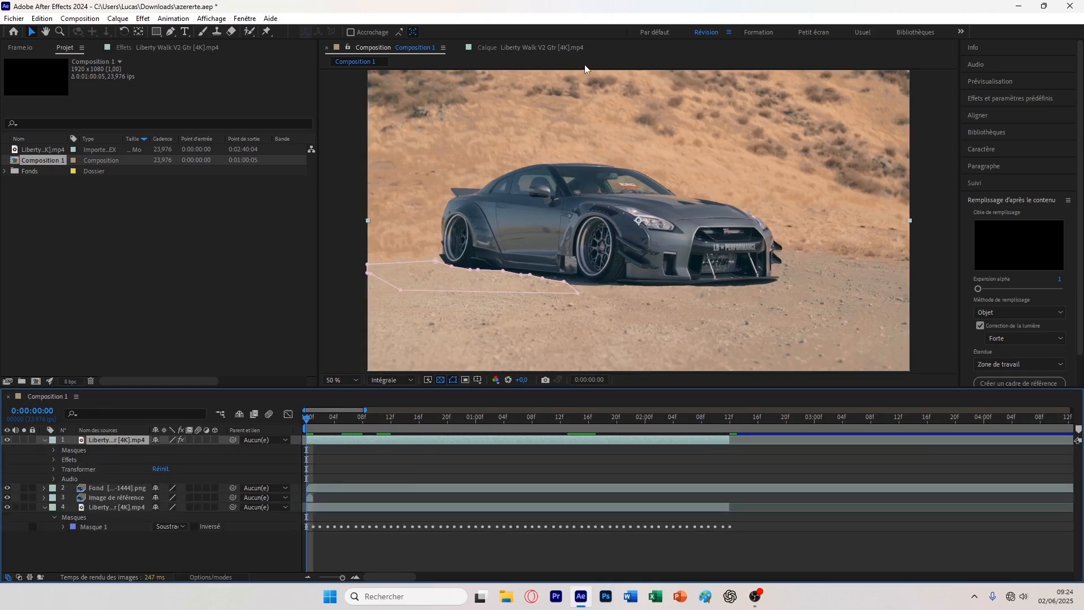
left_click(54, 459)
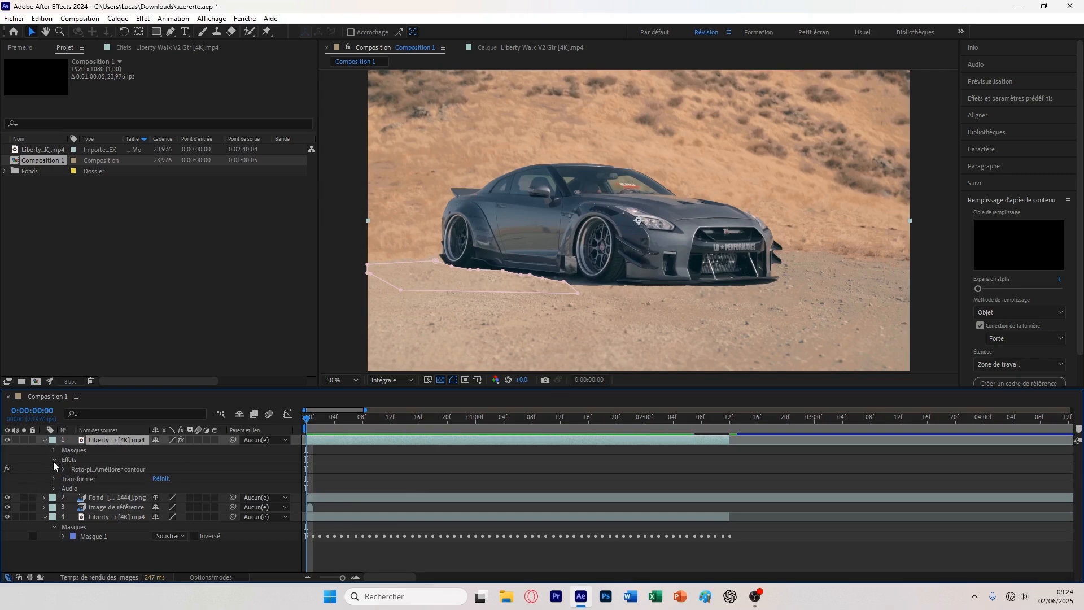
left_click(54, 460)
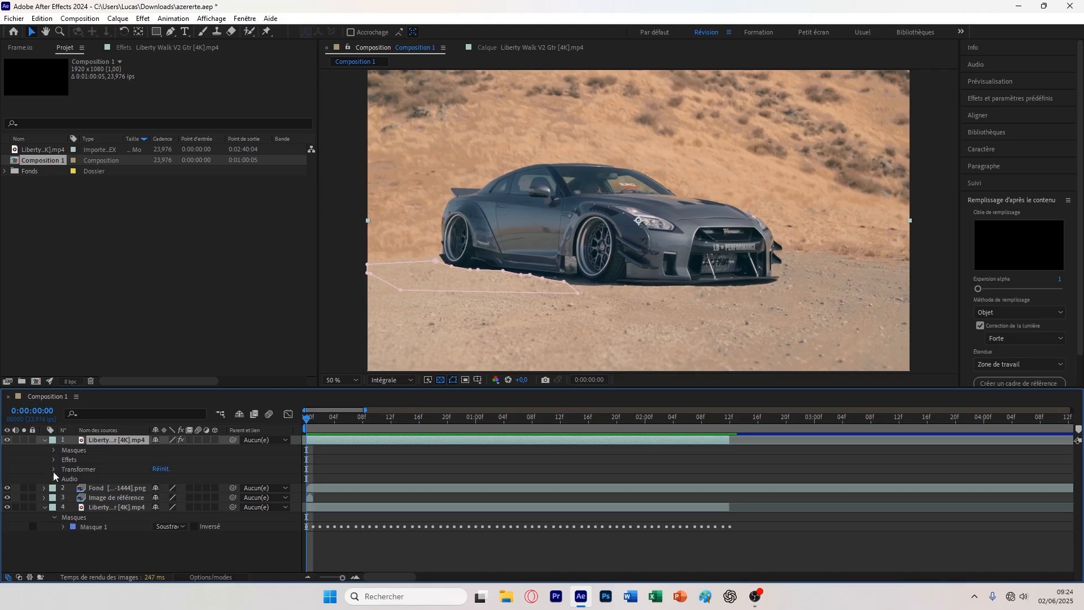
left_click(53, 469)
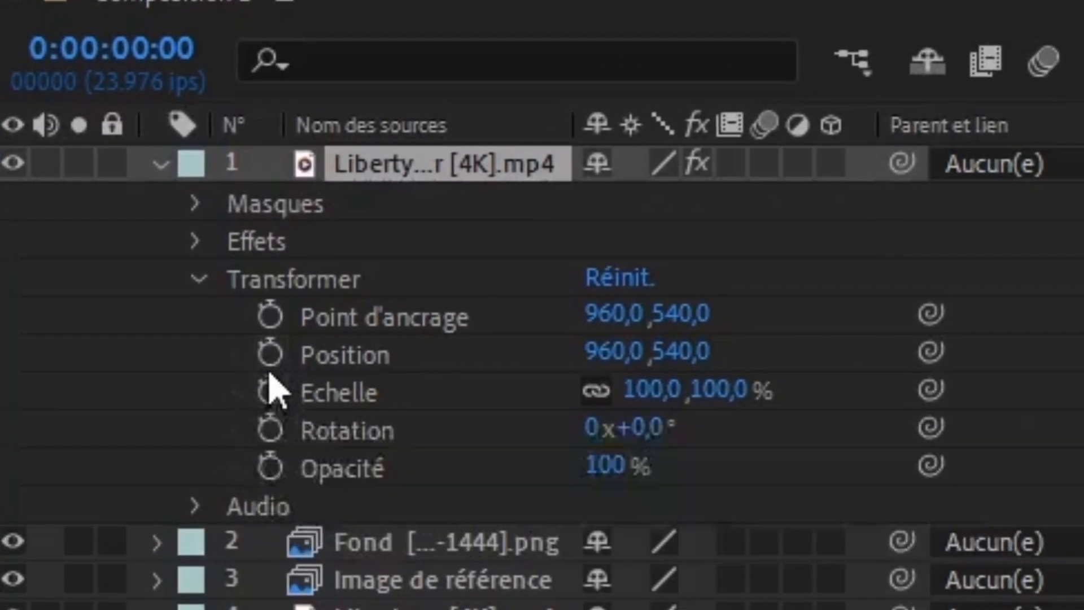
left_click(271, 354)
left_click(271, 429)
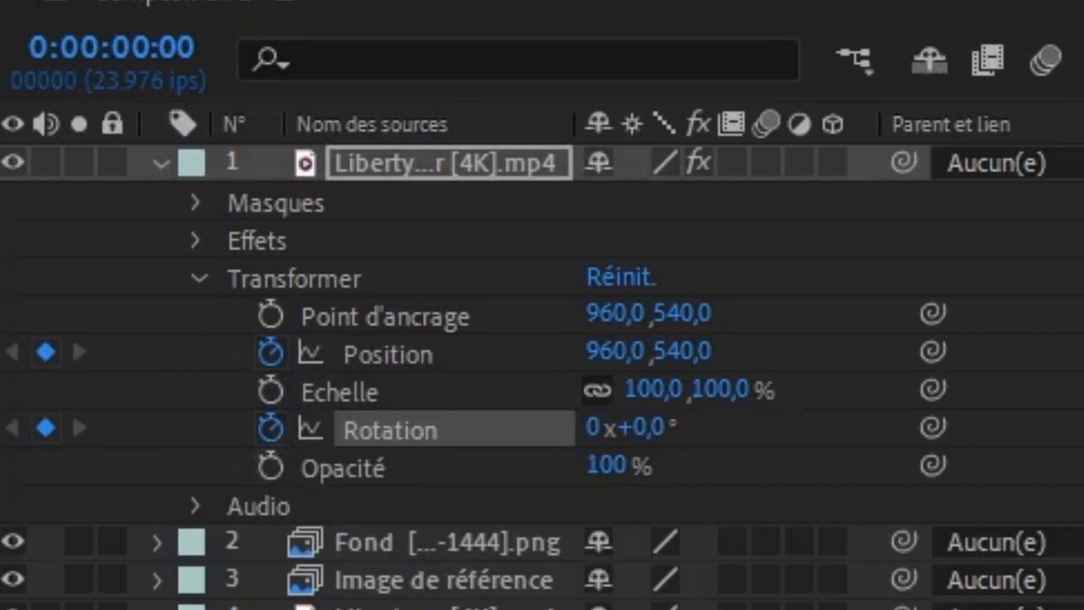
At 0:00:02:11, raise the car by setting its vertical Position to about 248 and tilt it with a Rotation of +9°
left_click_drag(307, 418, 726, 418)
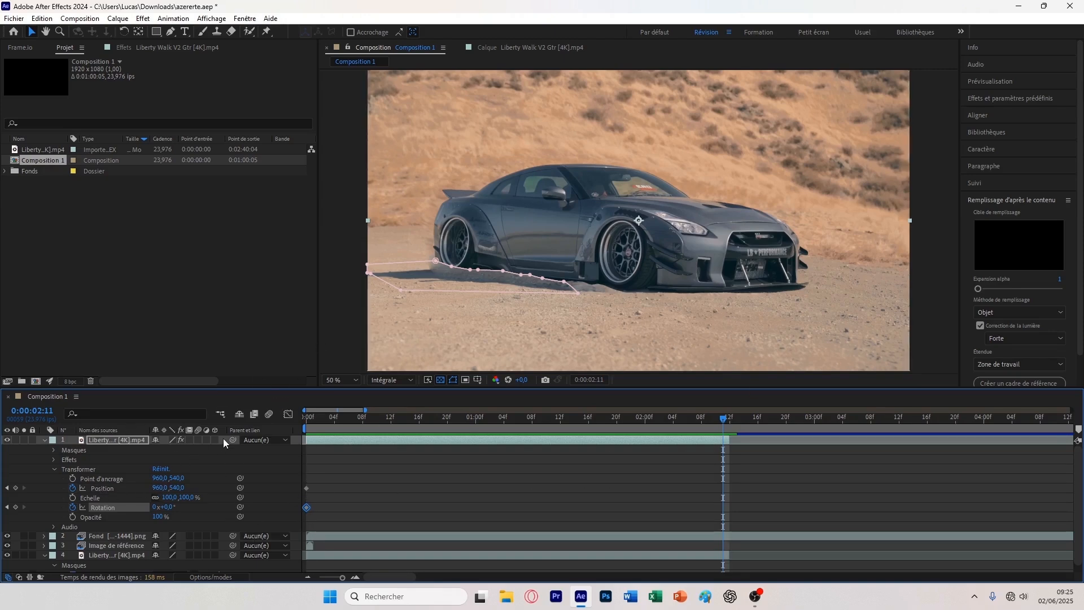
left_click(589, 246)
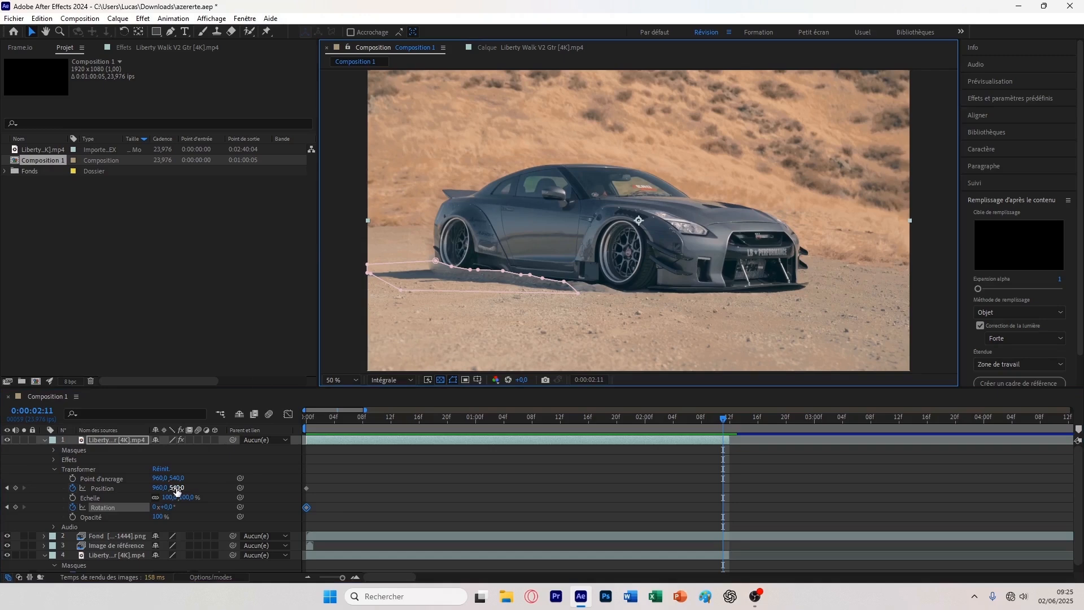
left_click_drag(176, 490, 59, 504)
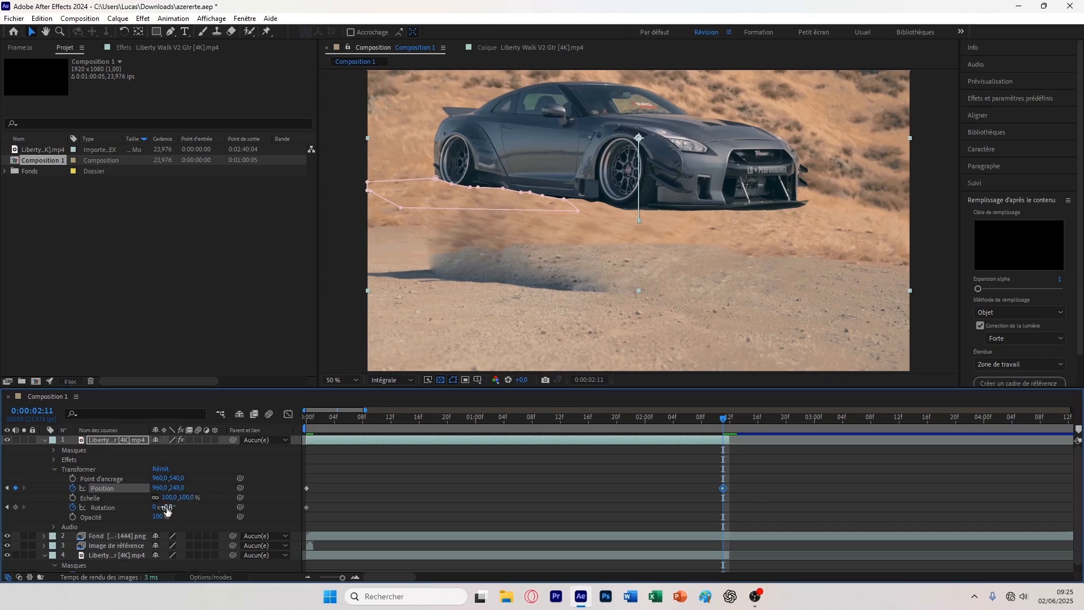
left_click_drag(167, 511, 168, 506)
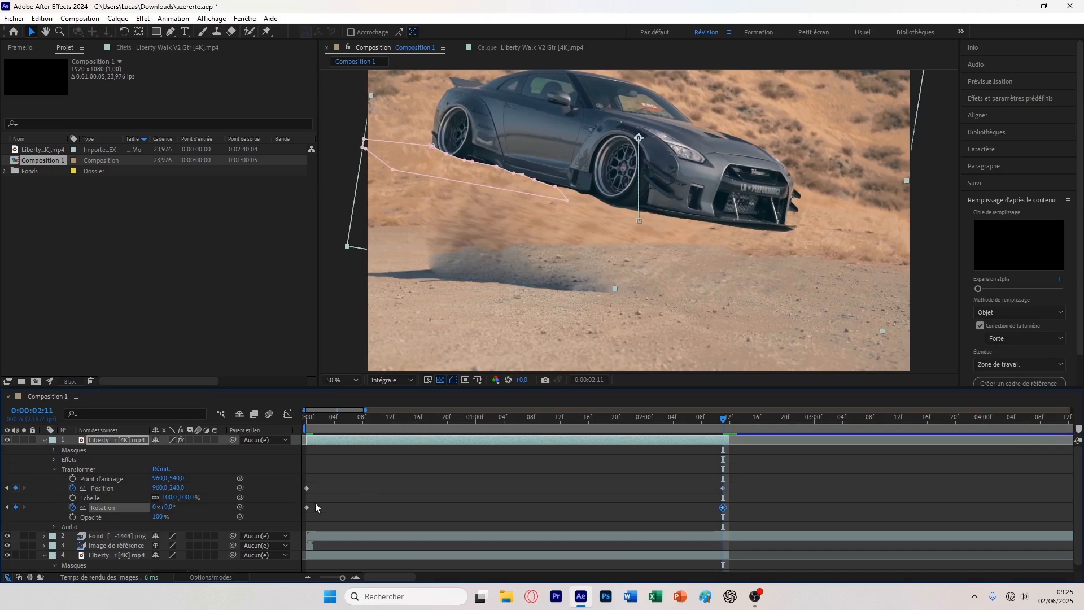
Move the starting Rotation keyframe to just before 2 seconds and preview the animation from the beginning
left_click(315, 507)
left_click_drag(309, 507, 626, 507)
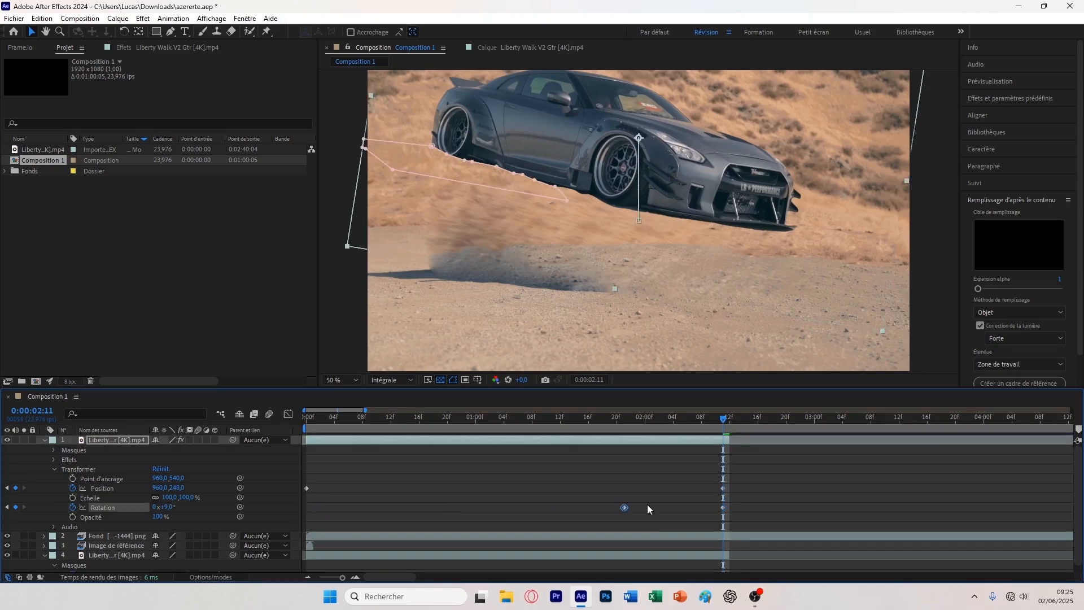
left_click(668, 493)
left_click_drag(719, 421, 219, 462)
key("space")
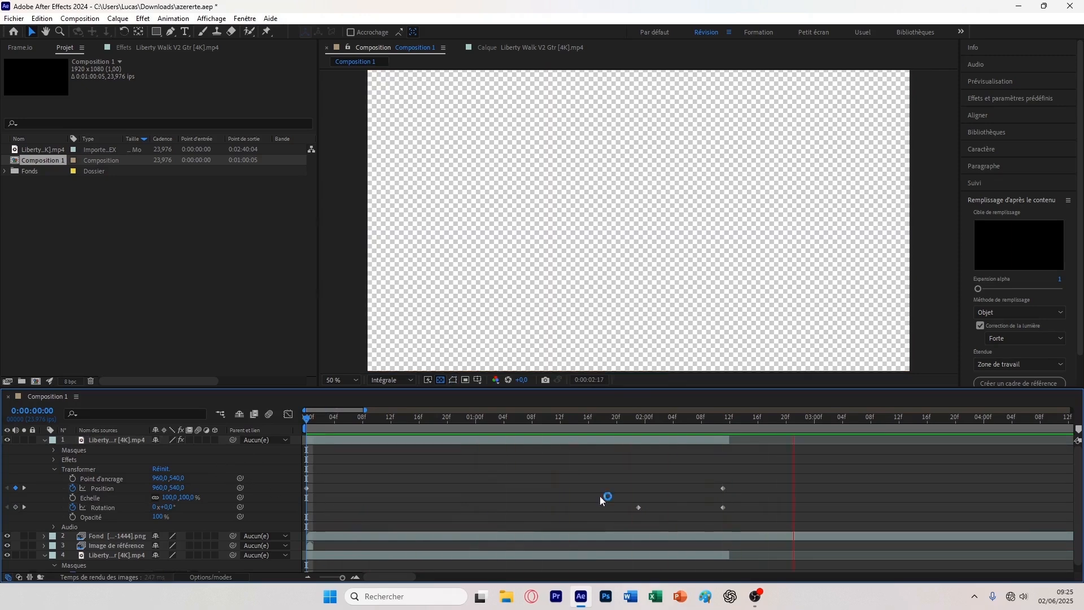
Stop the preview and apply Easy Ease to both Position keyframes of the rotoscoped car layer
key("space")
left_click_drag(785, 423, 798, 488)
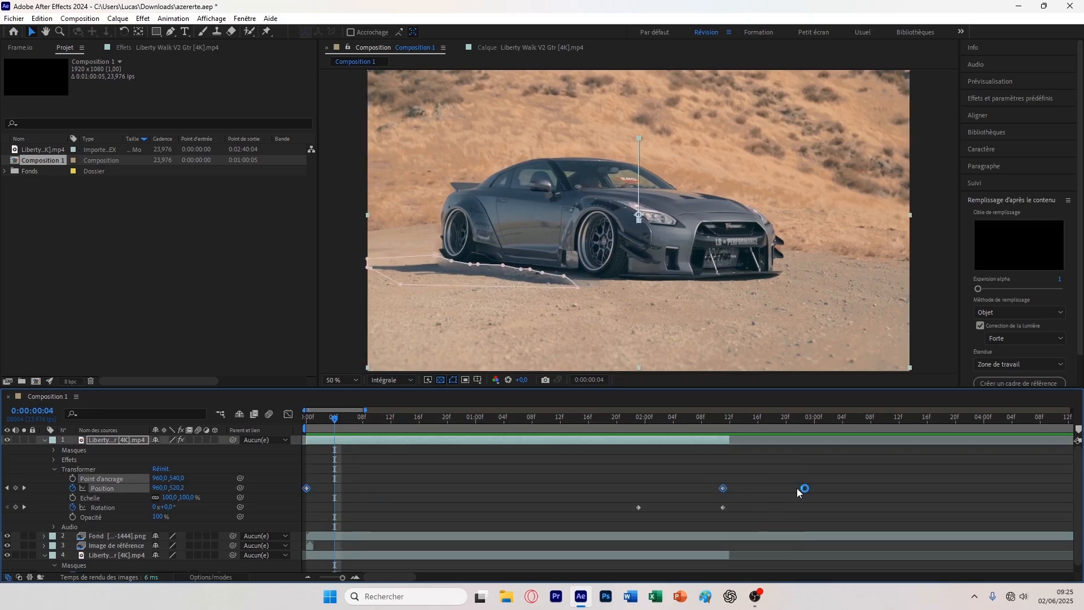
left_click(385, 482)
left_click_drag(335, 421, 771, 495)
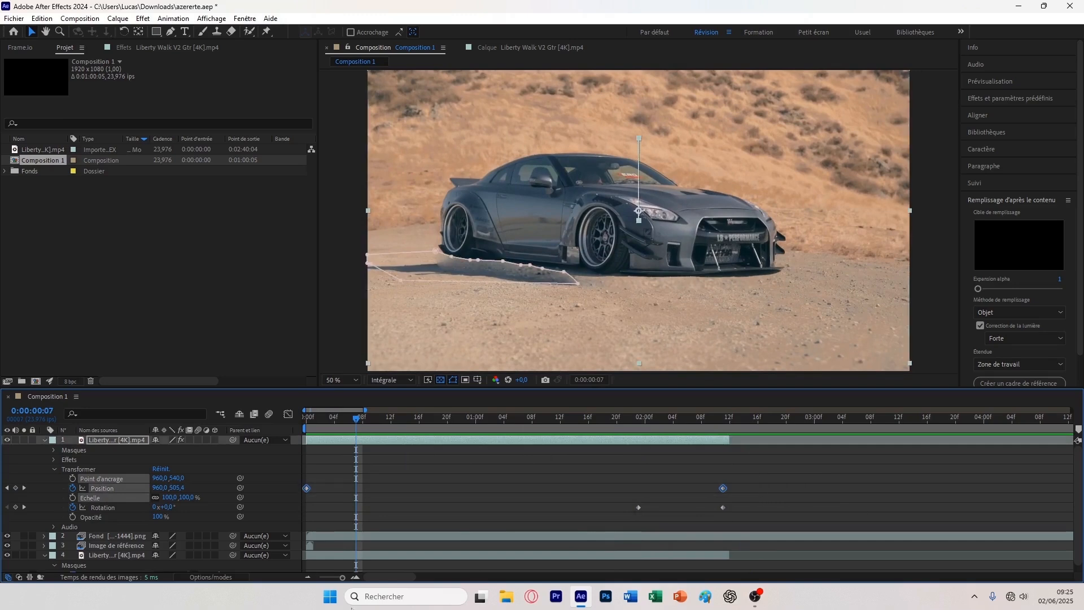
key("F9")
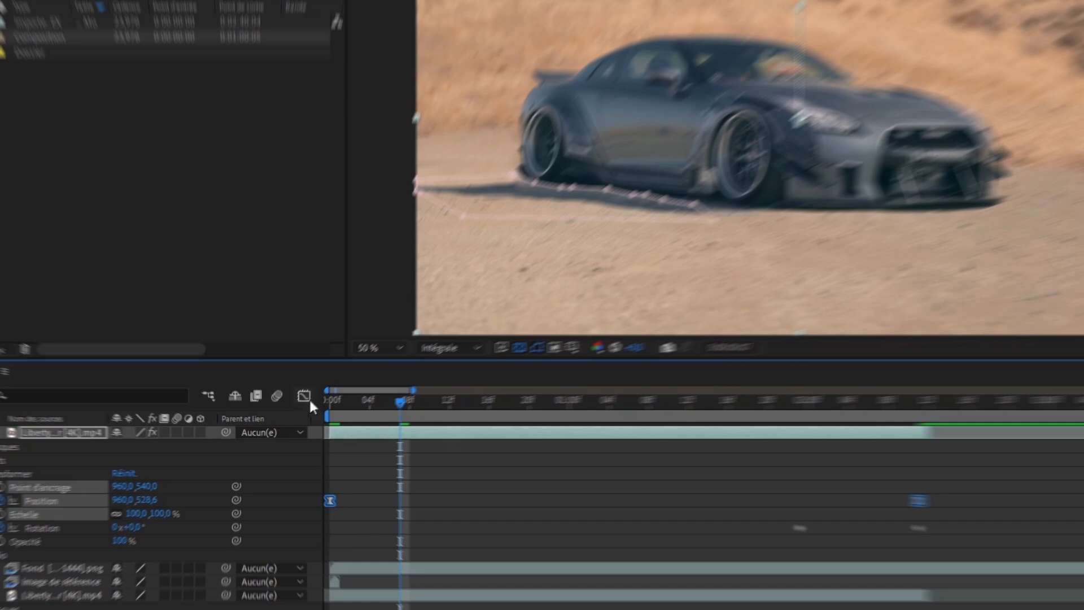
Shape the Position speed graph into a steep peak near 1 second, with about 91% influence into the final keyframe
left_click(288, 415)
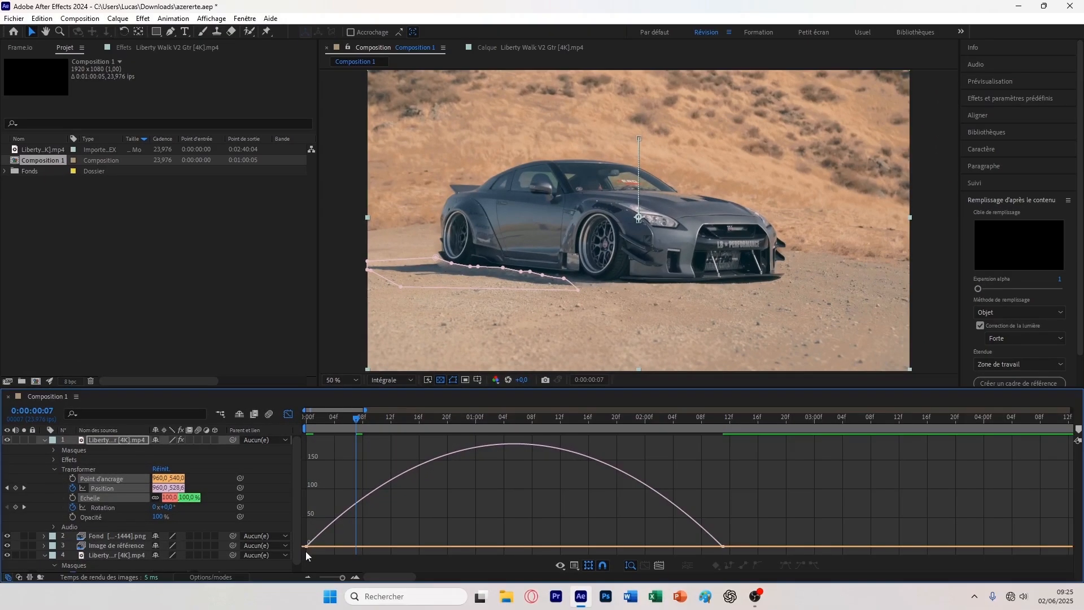
left_click(306, 551)
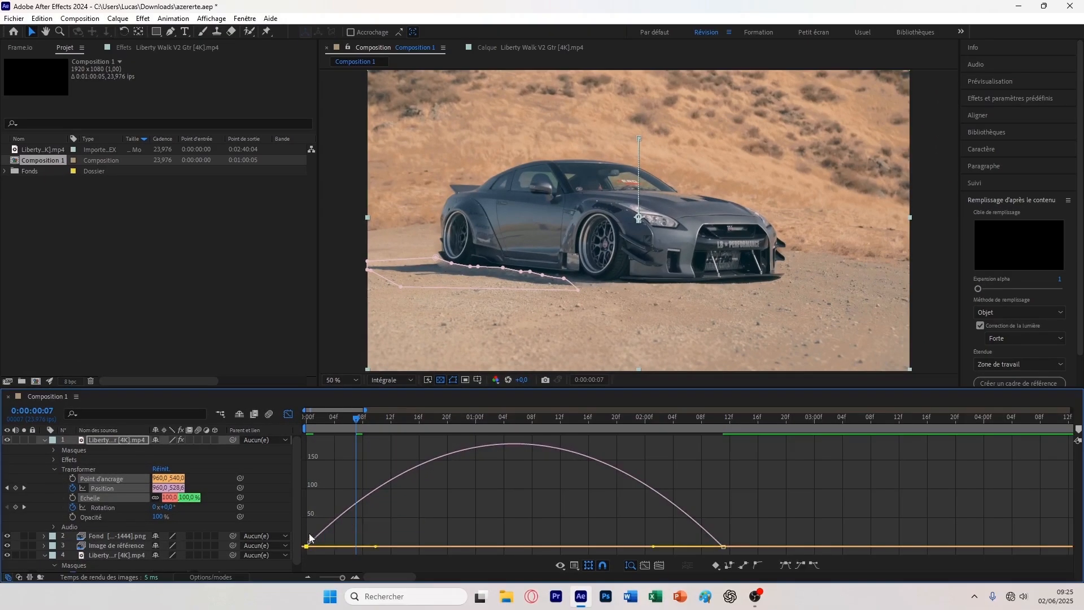
left_click_drag(503, 550, 739, 548)
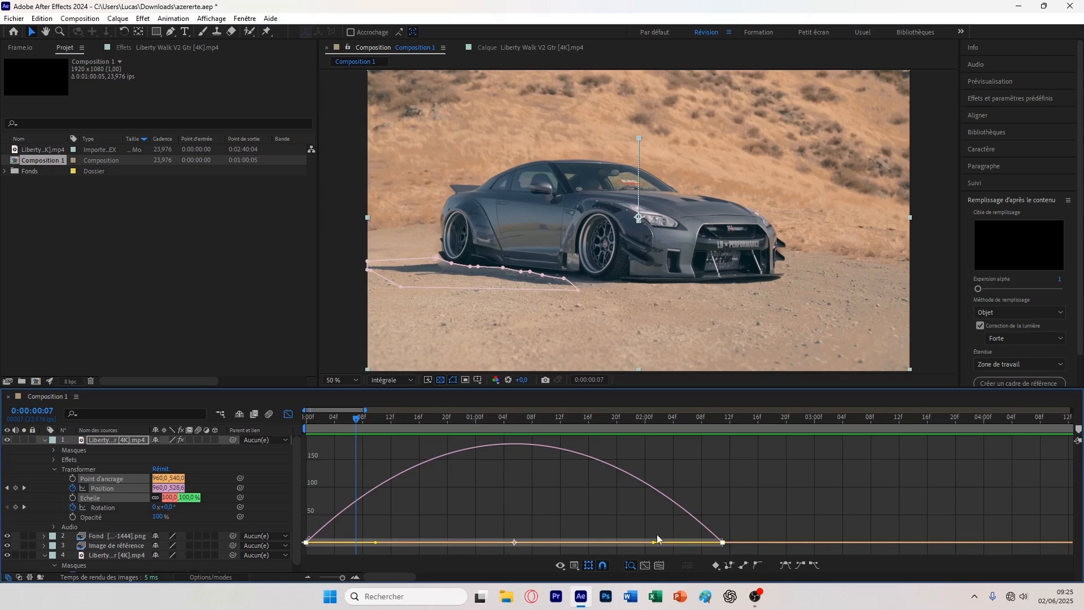
left_click_drag(655, 543, 557, 545)
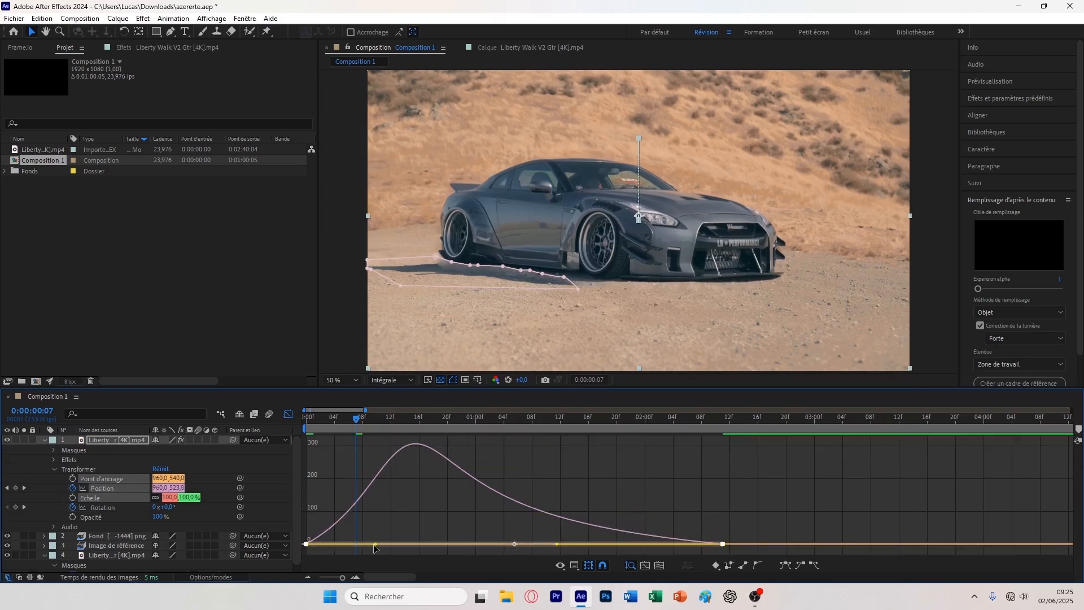
left_click_drag(375, 543, 439, 543)
left_click_drag(557, 546, 532, 543)
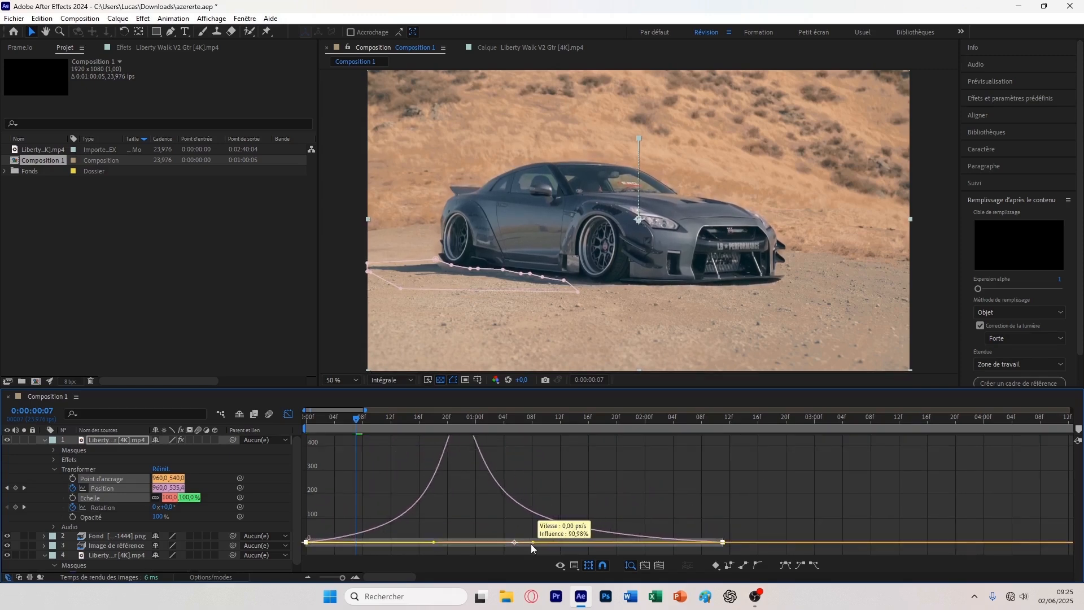
left_click_drag(434, 543, 471, 544)
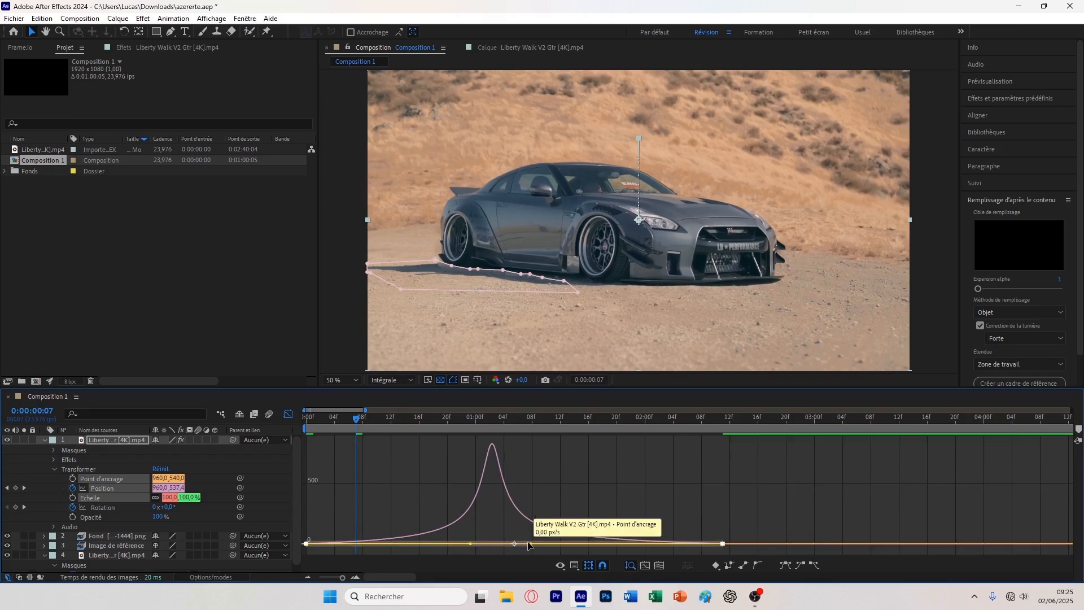
left_click(293, 419)
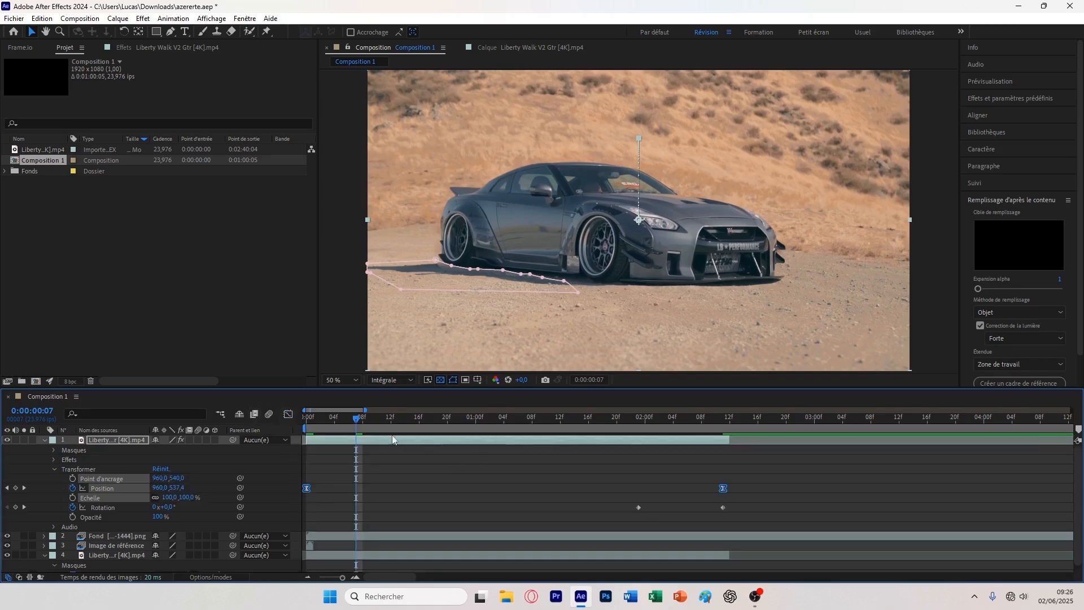
Preview the eased car lift from the beginning to check its speed and the timing of the rotation
left_click_drag(359, 418, 250, 432)
key("space")
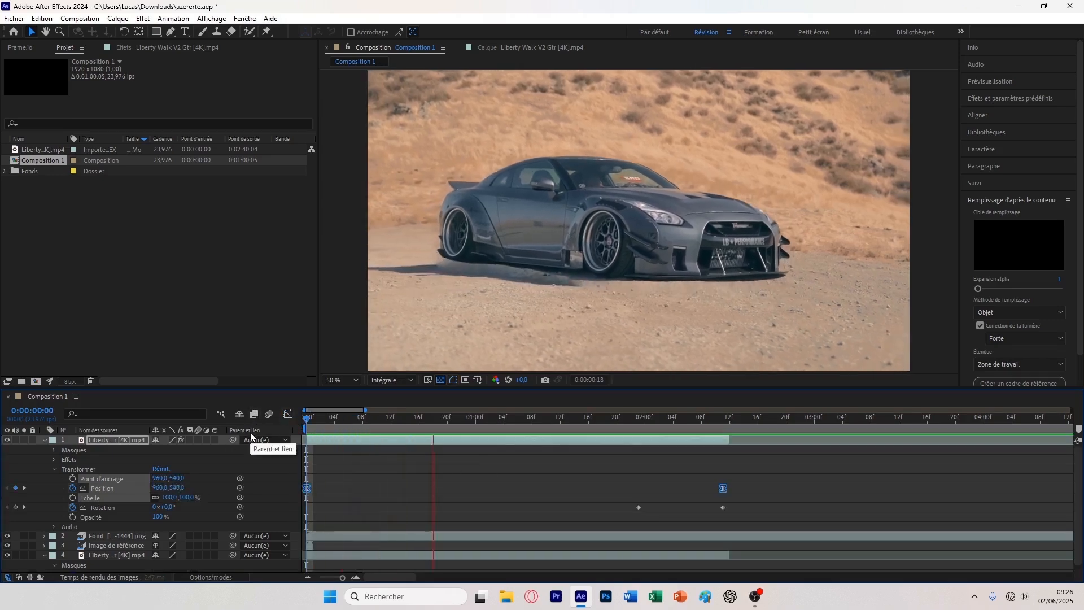
key("space")
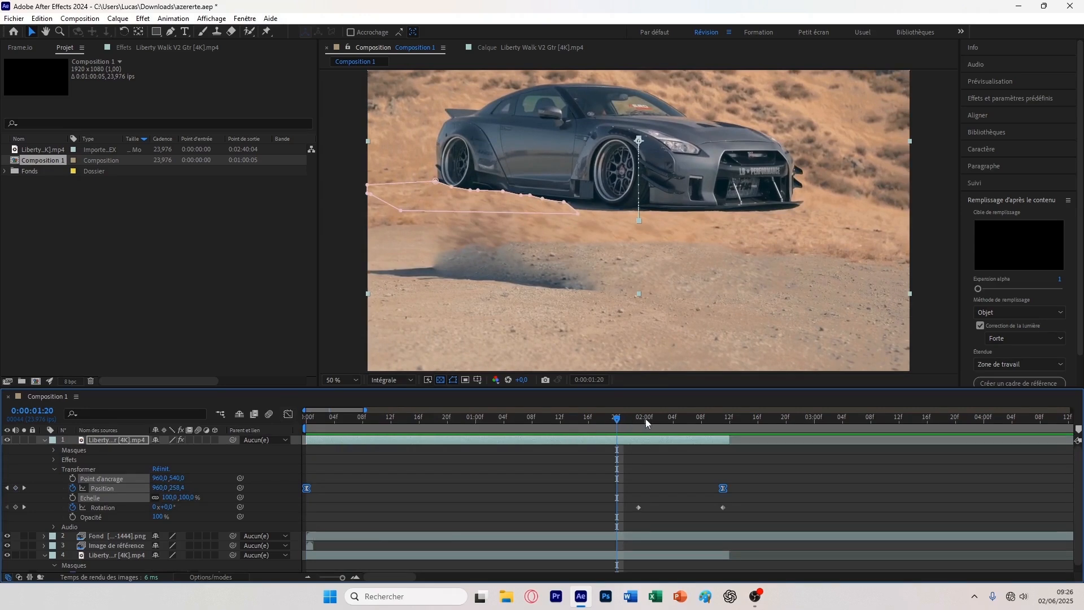
key("space")
key("space")
left_click_drag(718, 421, 130, 466)
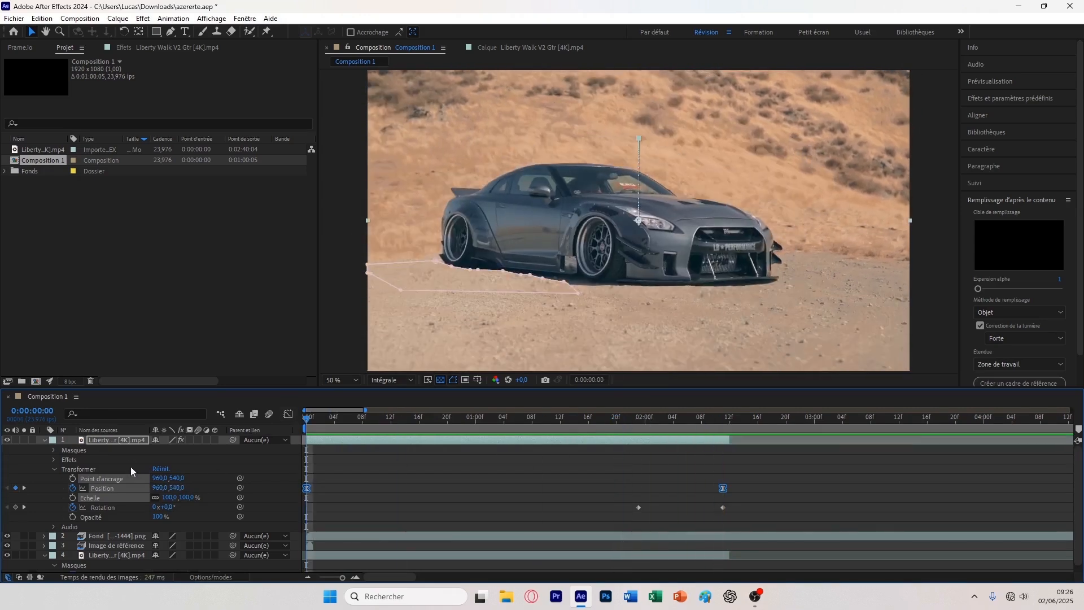
key("space")
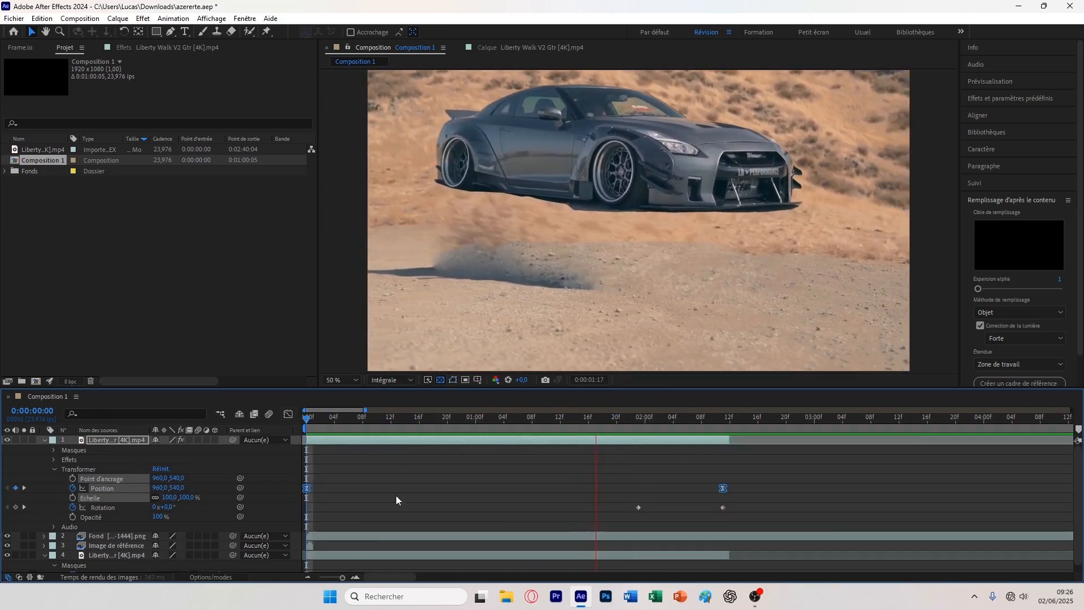
key("space")
Move the car layer's starting Rotation keyframe to 0:00:01:06 and preview the tilt from the beginning
left_click_drag(639, 507, 519, 507)
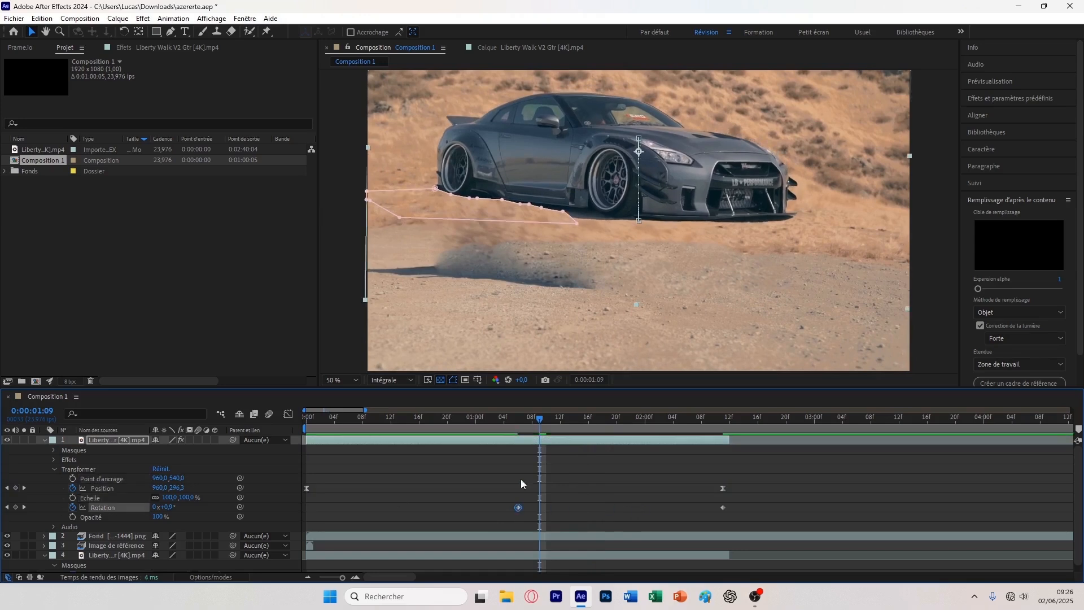
key("space")
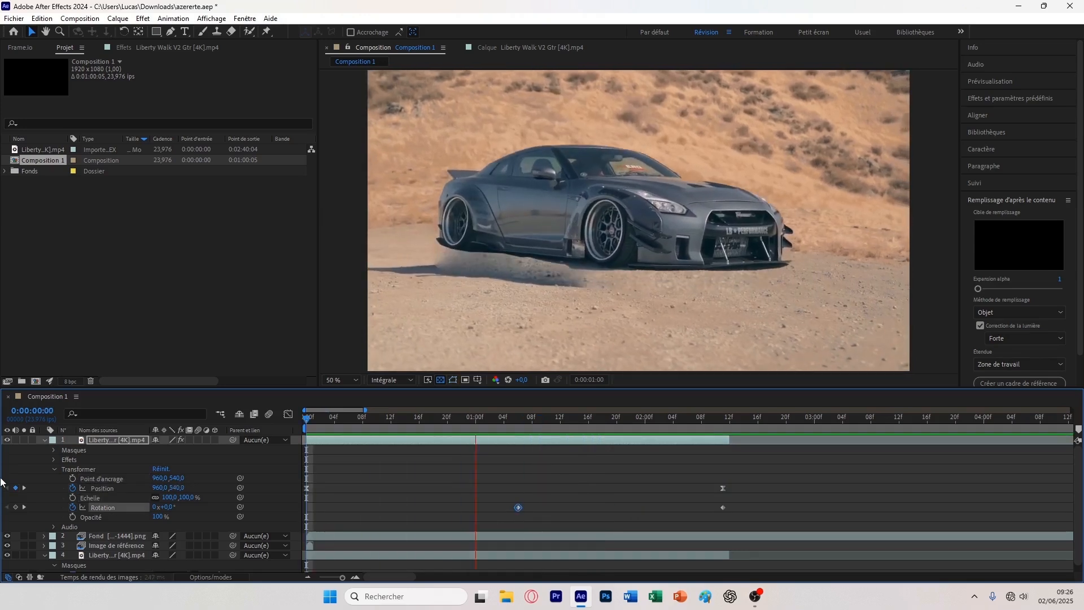
key("space")
Move the car layer's starting Rotation keyframe to 0:00:00:00 and preview the combined lift and tilt
left_click_drag(516, 508, 301, 524)
double_click(518, 508)
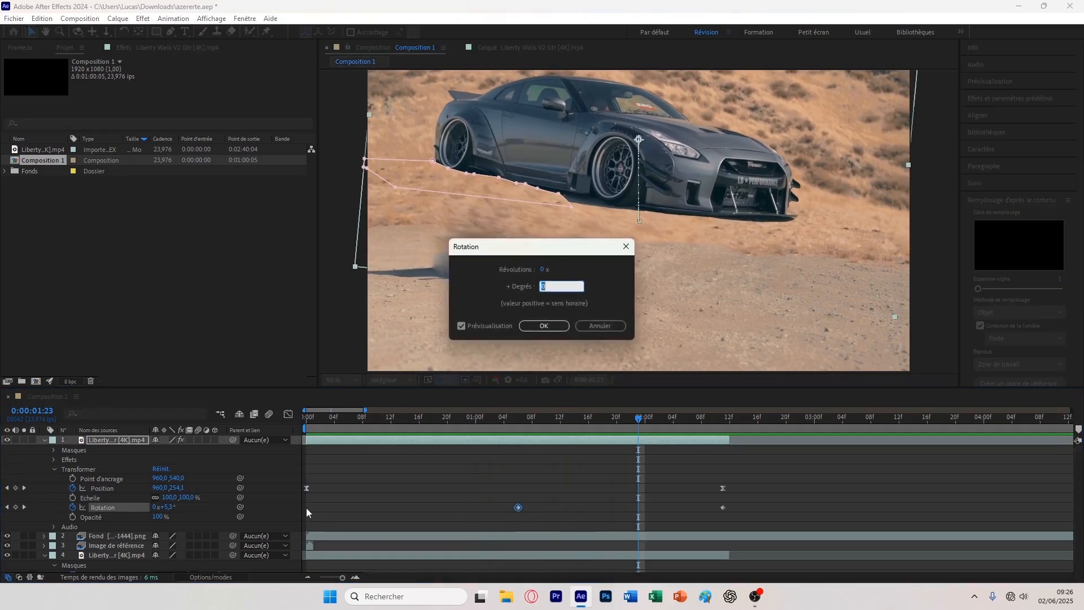
left_click(600, 326)
left_click_drag(518, 507, 306, 507)
key("Home")
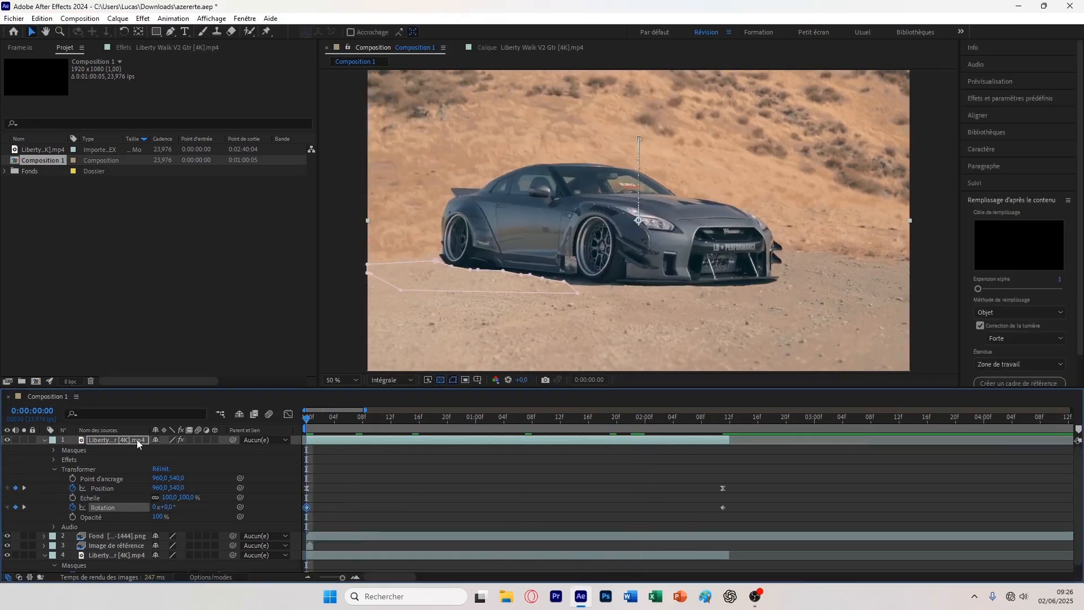
key("space")
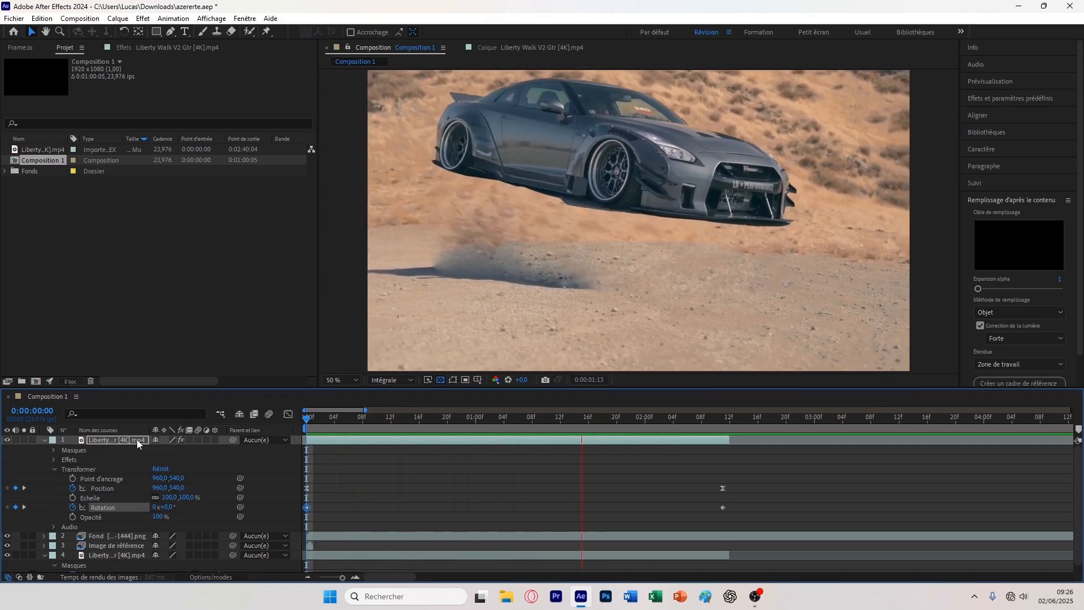
key("space")
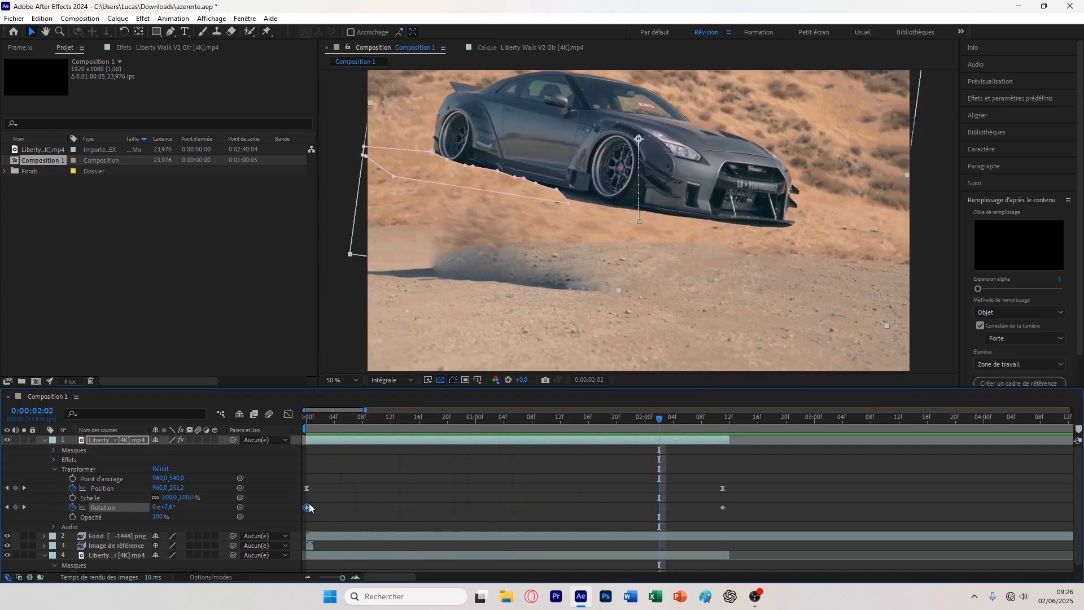
Move the car layer's starting Rotation keyframe to 0:00:00:04 and preview the animation from the beginning
left_click_drag(306, 508, 335, 507)
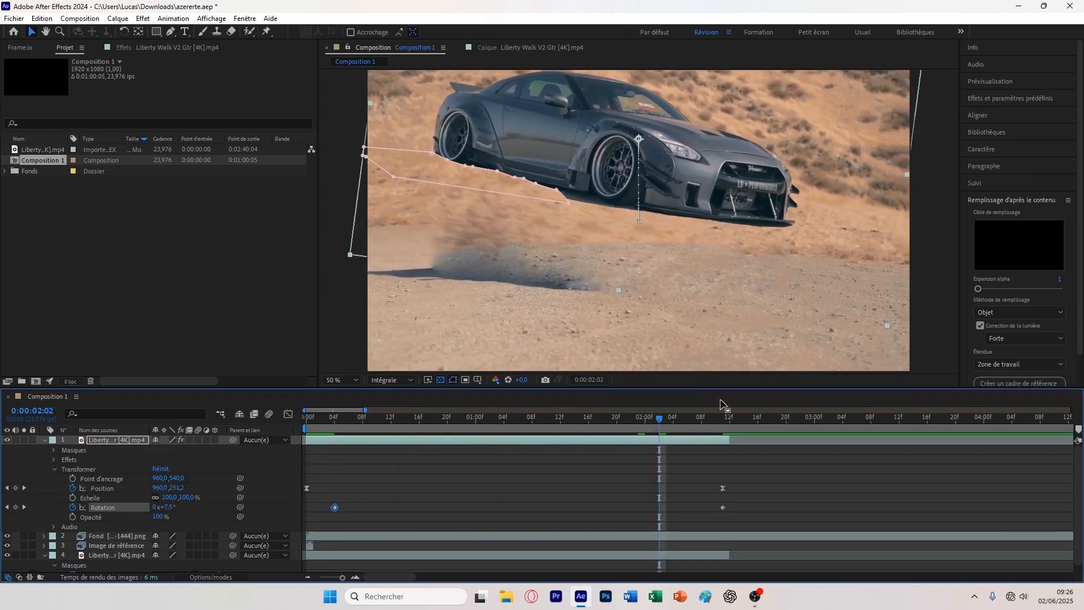
left_click(356, 418)
key("Home")
key("space")
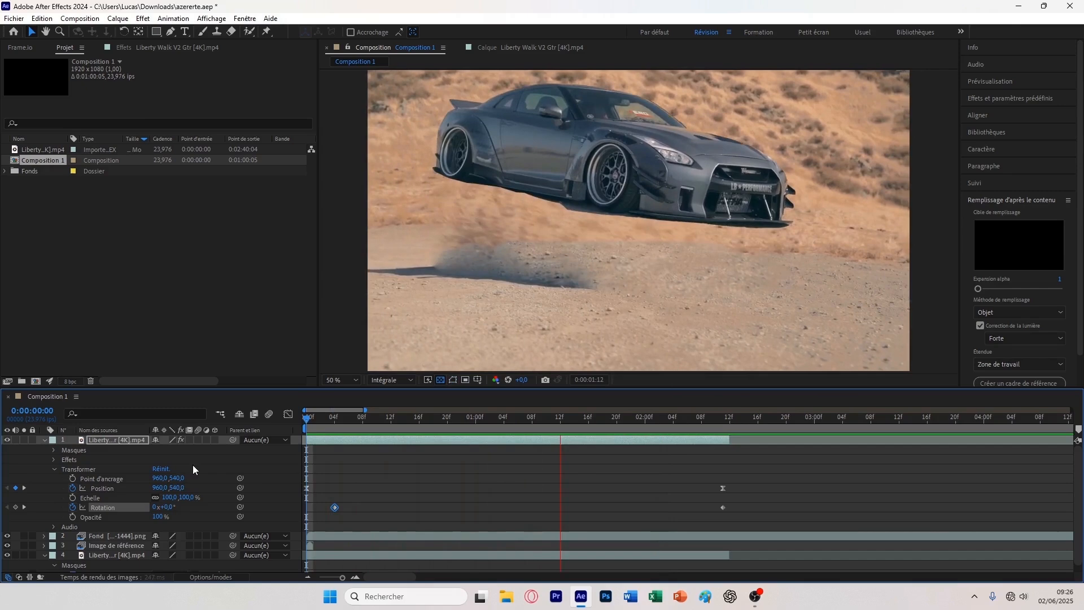
key("space")
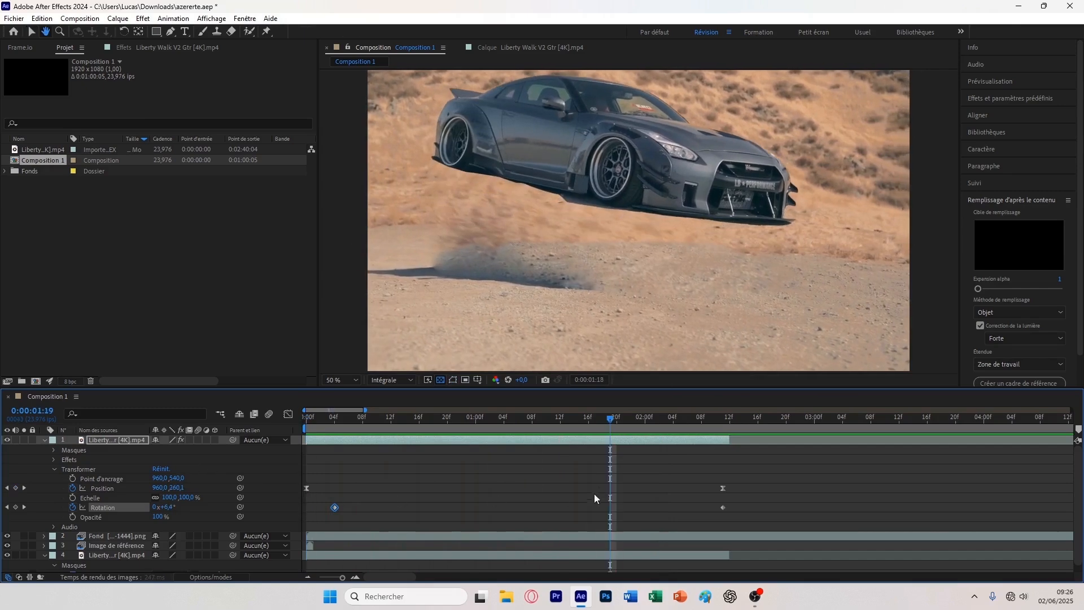
left_click_drag(611, 422, 688, 448)
key("Home")
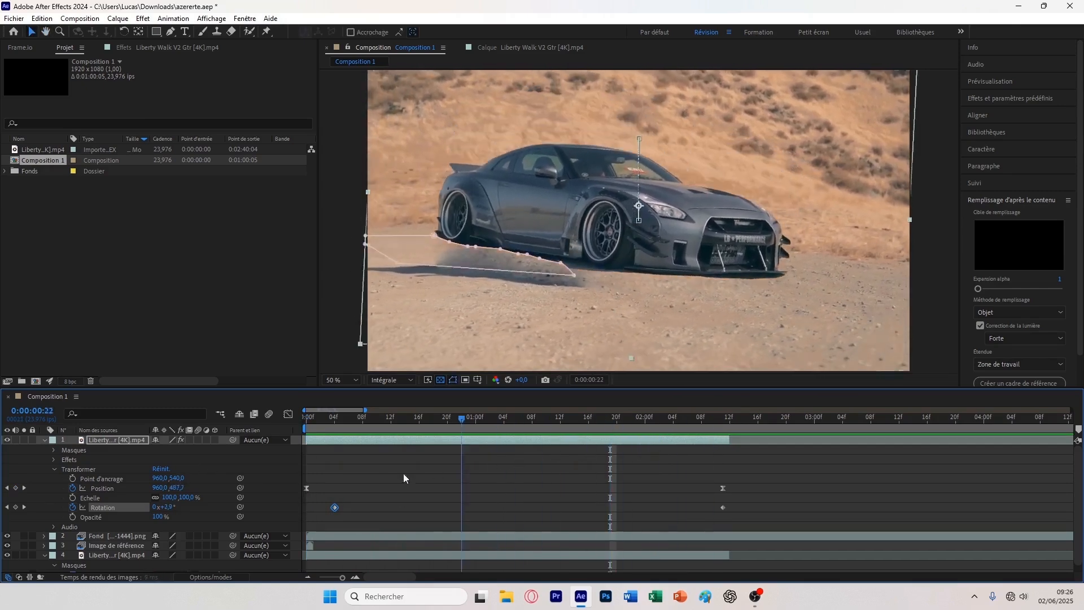
key("space")
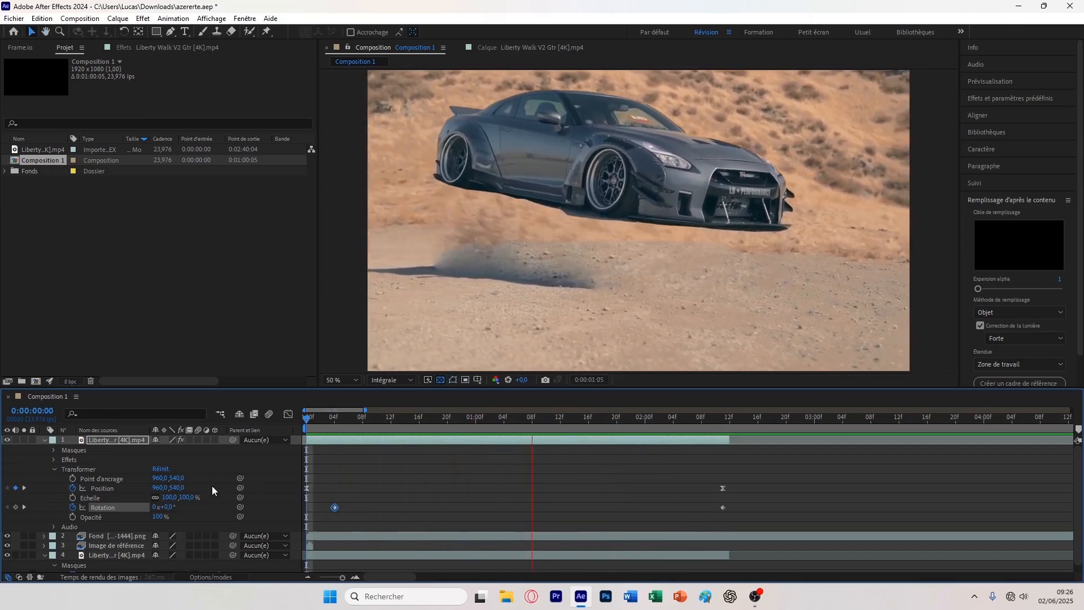
key("space")
Move the ending Position and Rotation keyframes together to about 0:00:01:14 and preview the faster lift
left_click(356, 473)
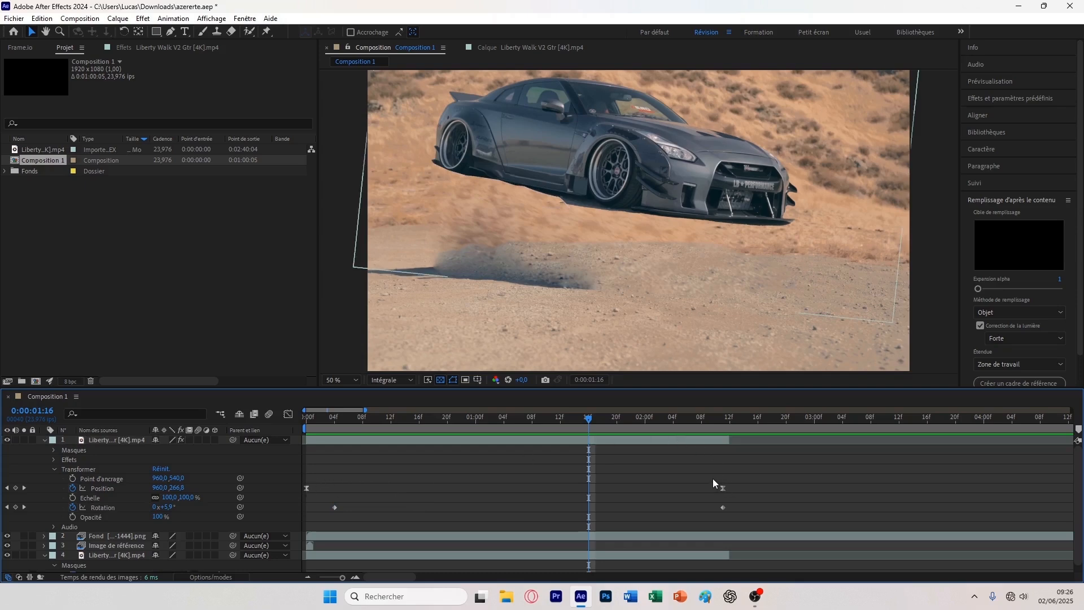
left_click_drag(713, 479, 574, 489)
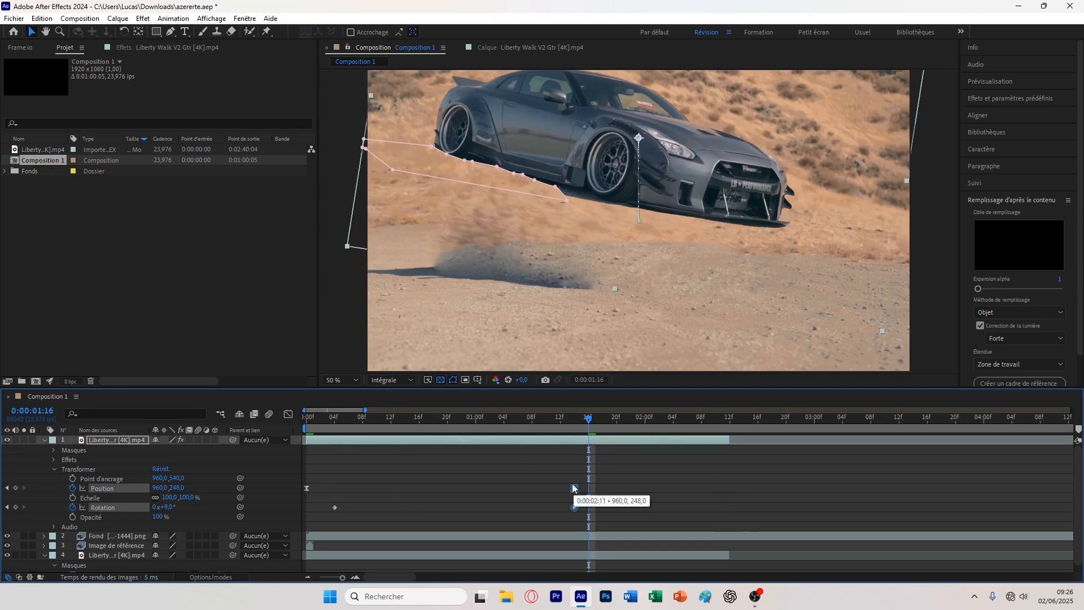
left_click(584, 419)
key("space")
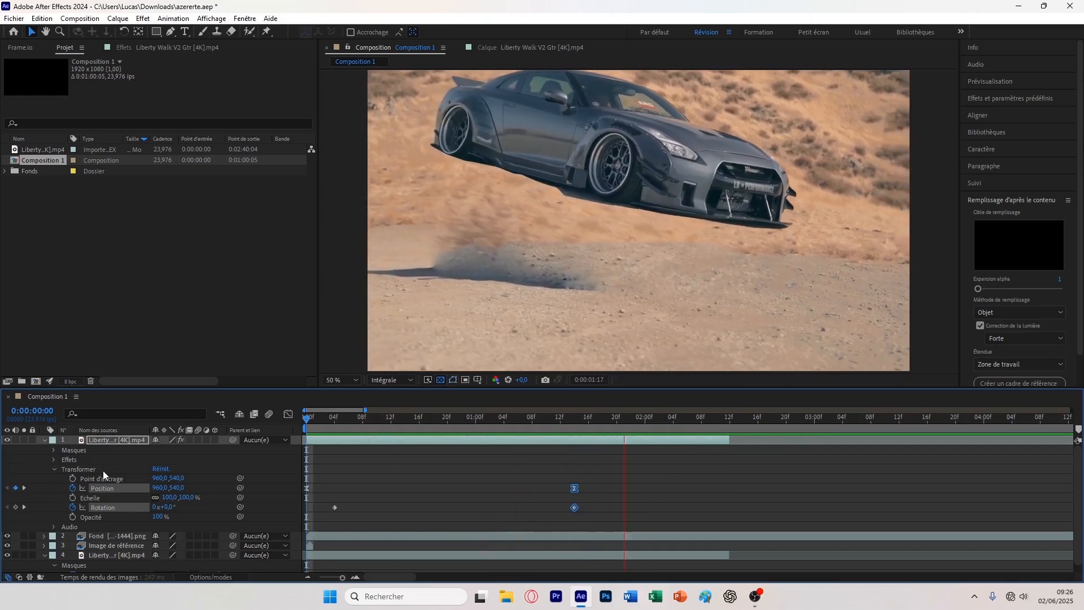
key("space")
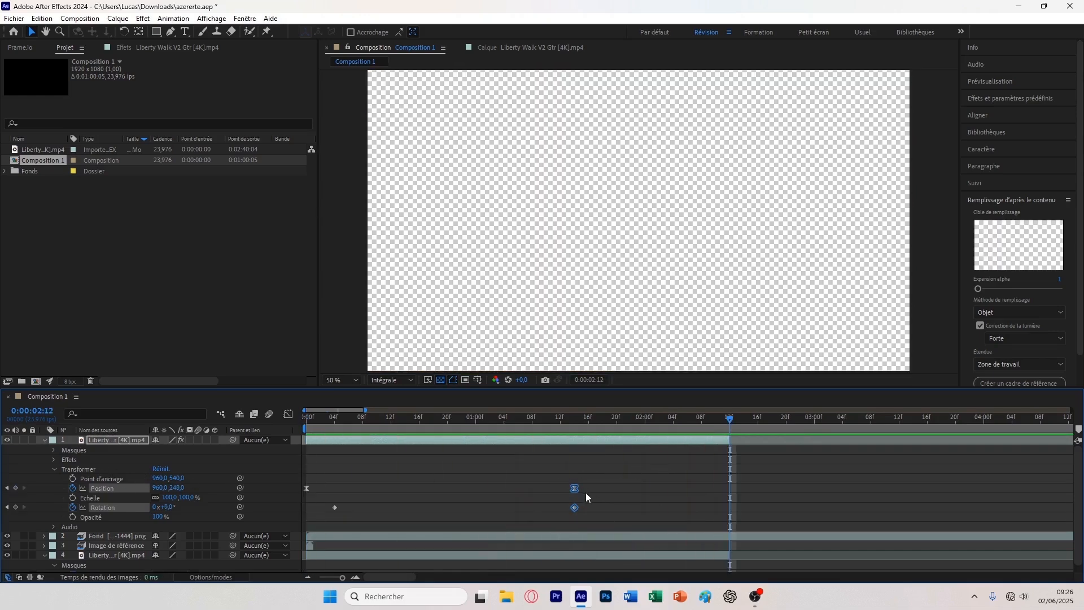
Move the ending Position and Rotation keyframes together to 0:00:02:04 and preview the lift from the beginning
left_click_drag(578, 491, 698, 500)
key("space")
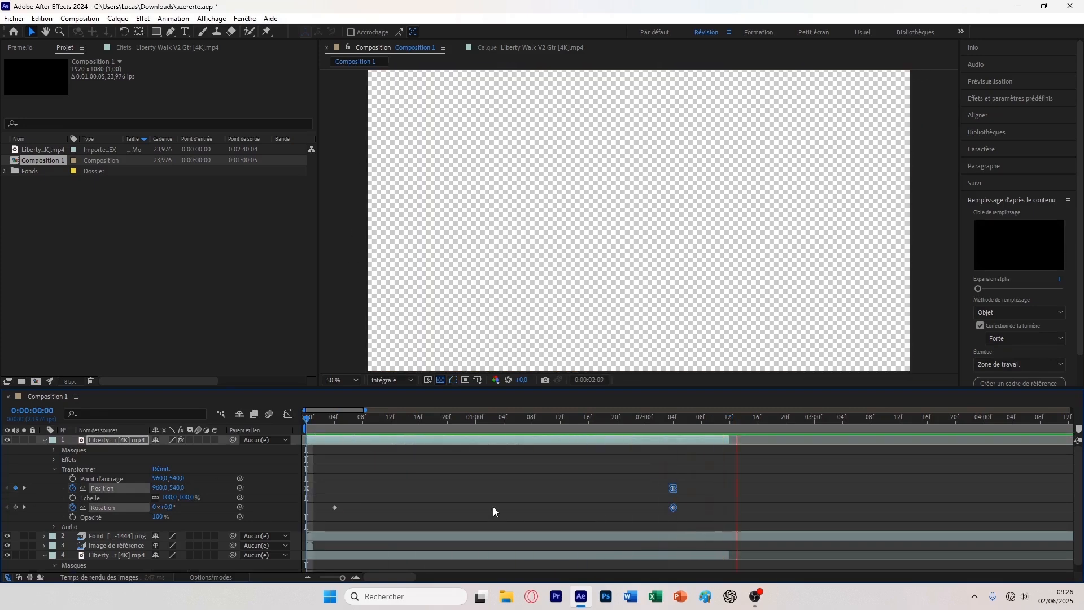
key("space")
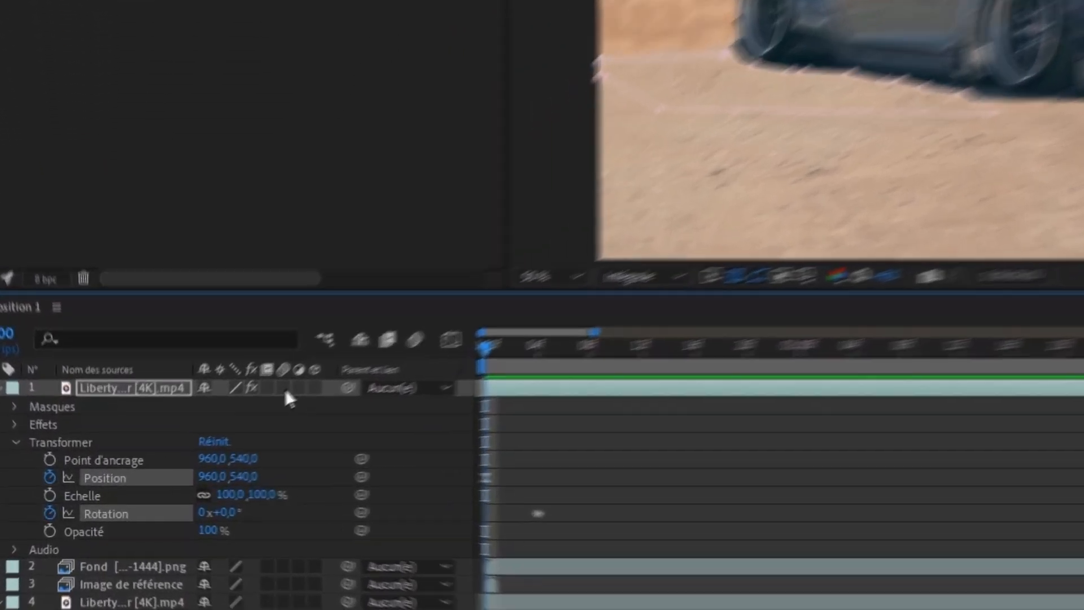
Enable motion blur on the rotoscoped car layer and preview the blurred animation from the beginning
left_click(284, 388)
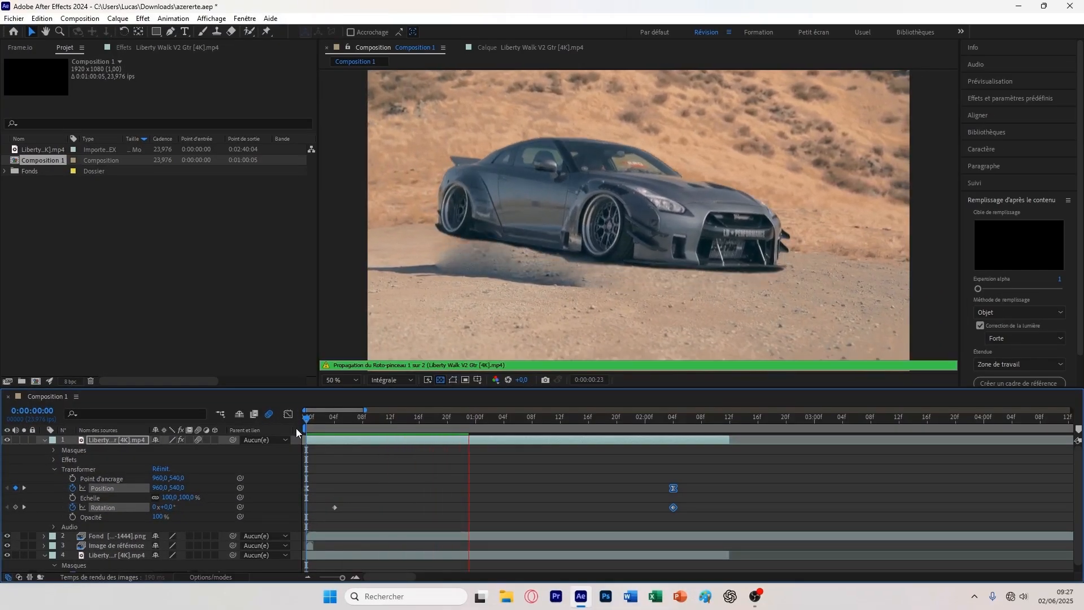
key("space")
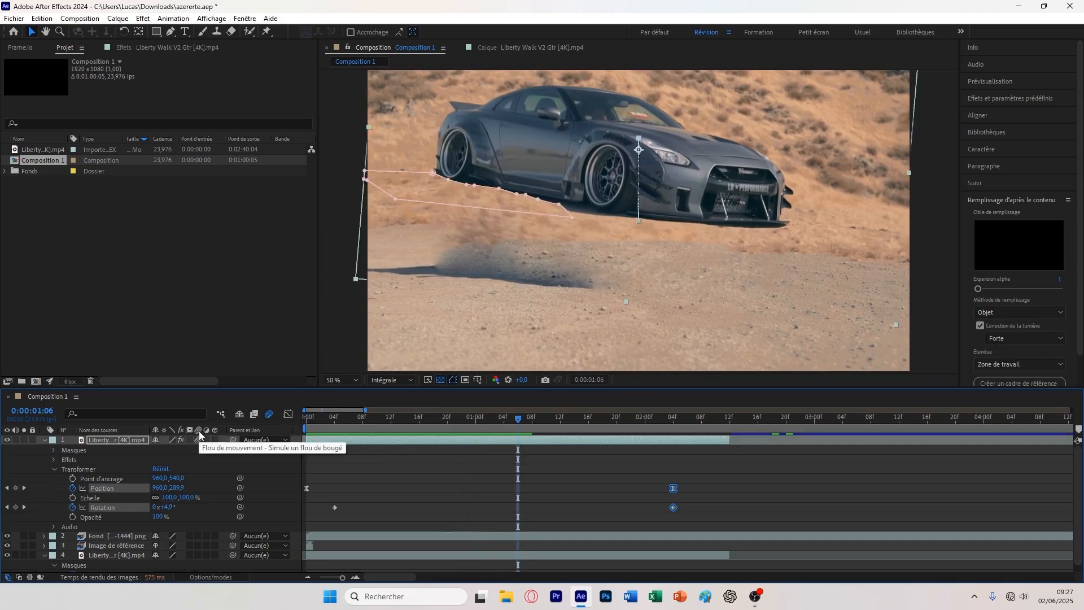
left_click_drag(515, 424, 263, 456)
key("space")
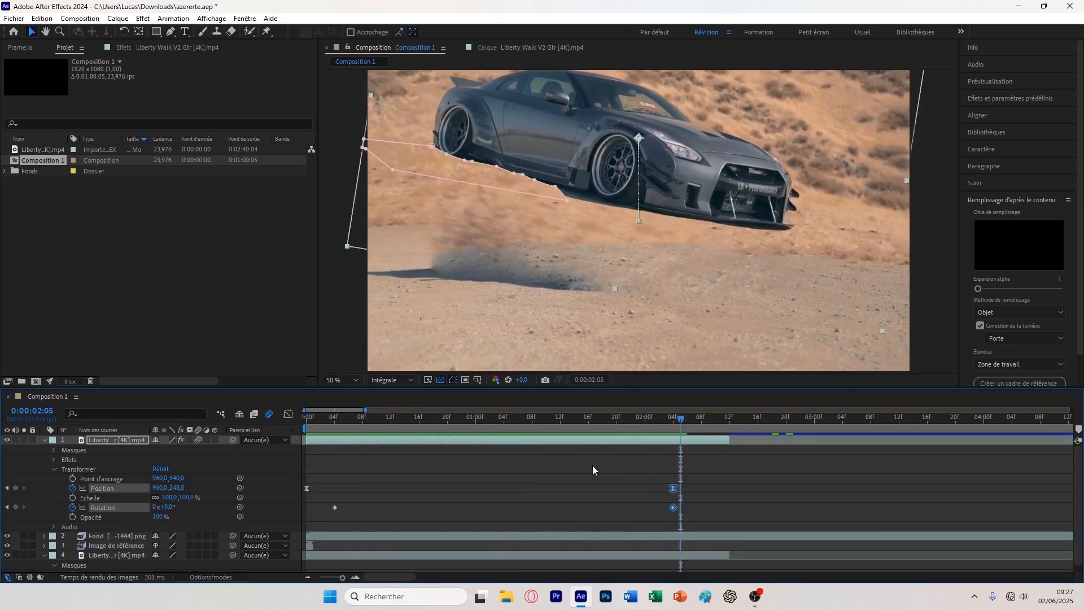
key("space")
key("space")
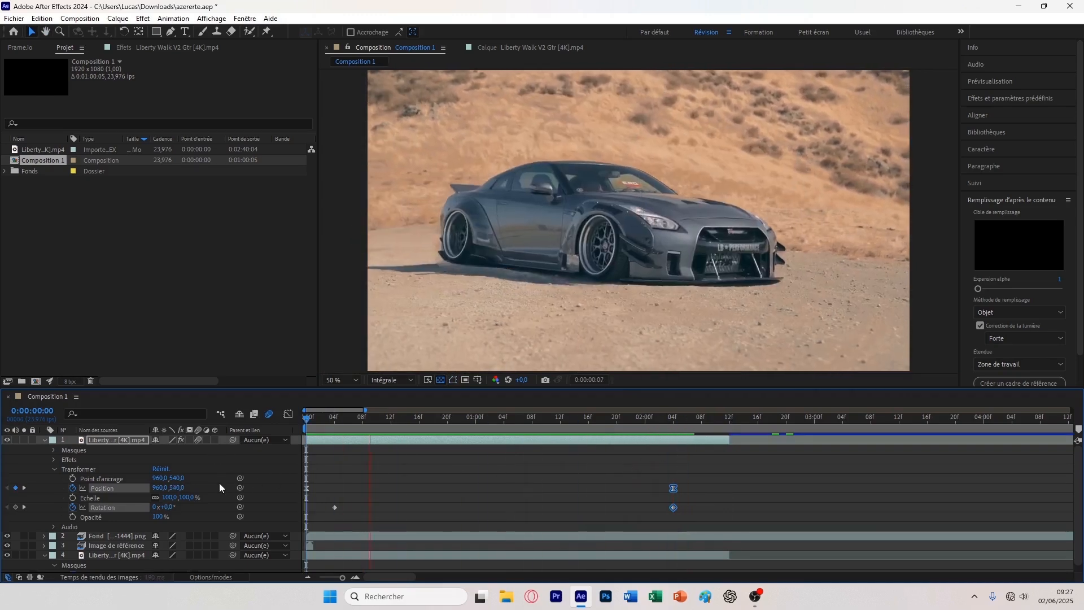
Replay the composition several times from the beginning to examine the car's lift, tilt and motion blur against the filled background
key("space")
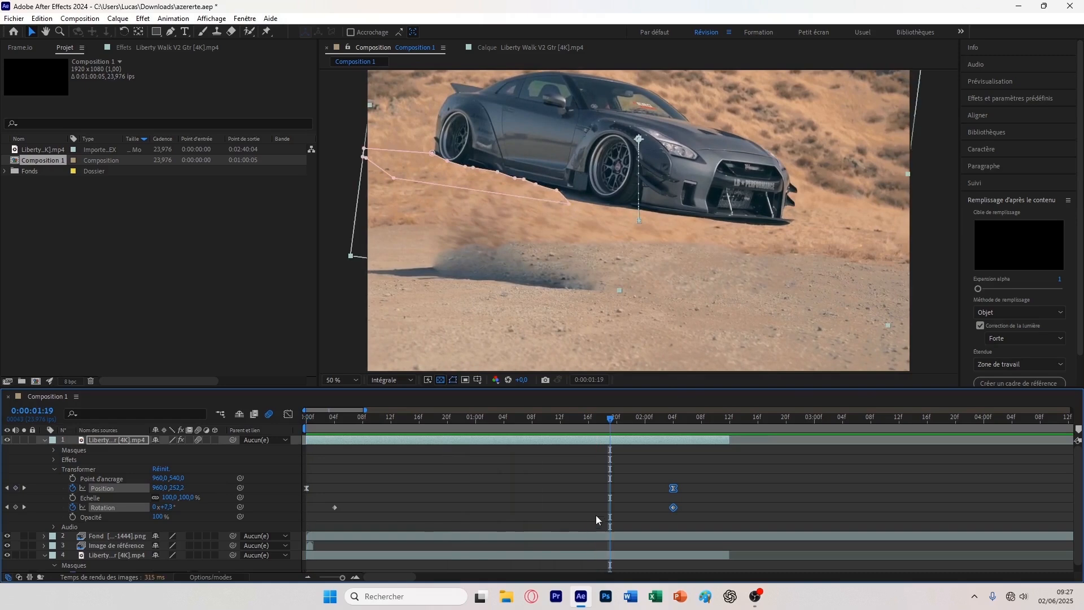
key("space")
key("space")
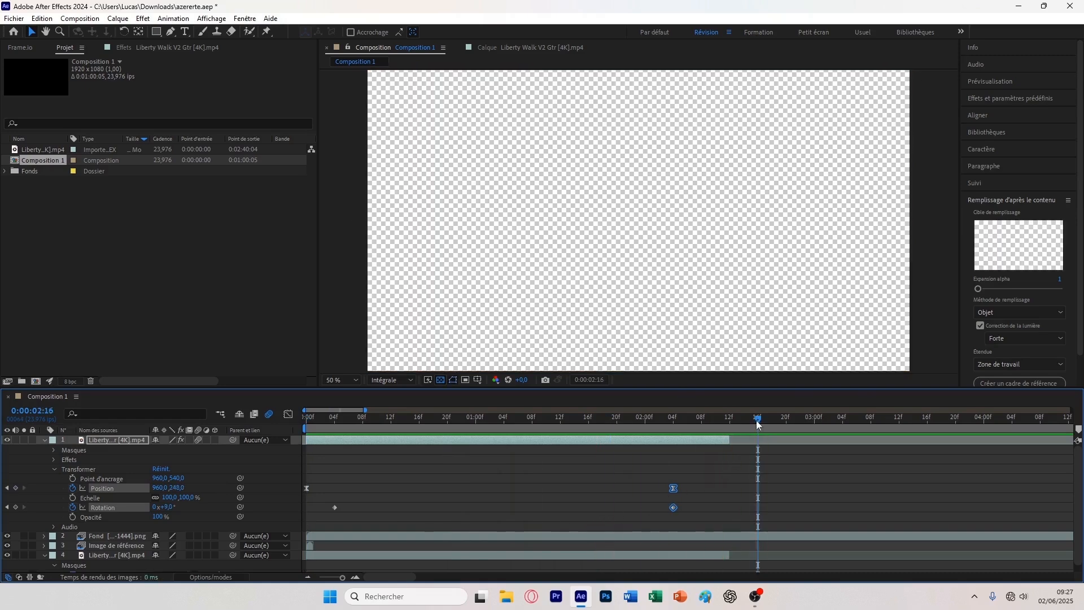
left_click_drag(757, 420, 171, 506)
key("space")
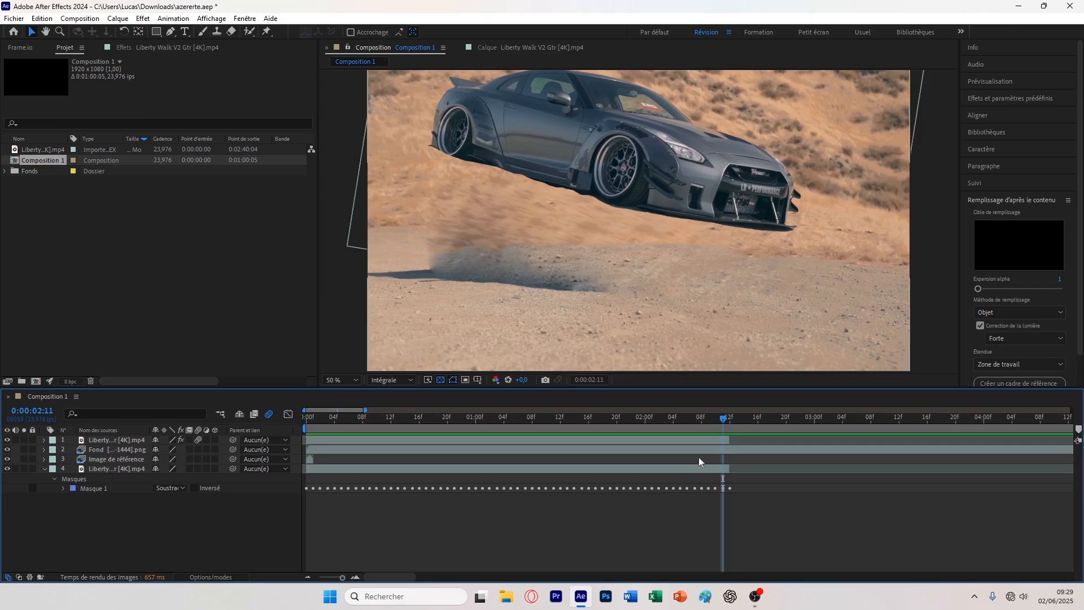
key("space")
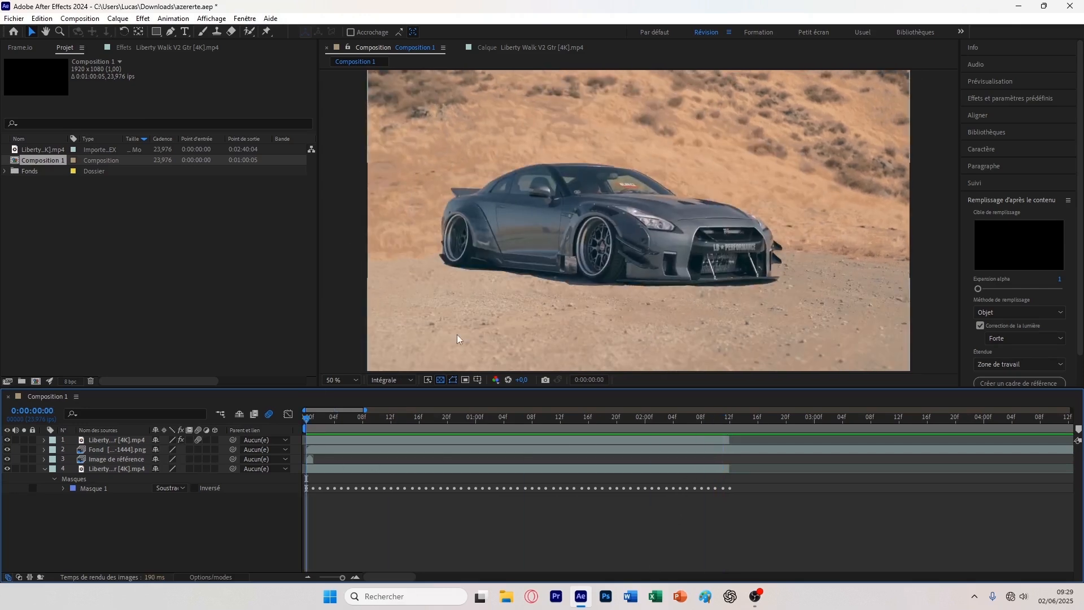
key("space")
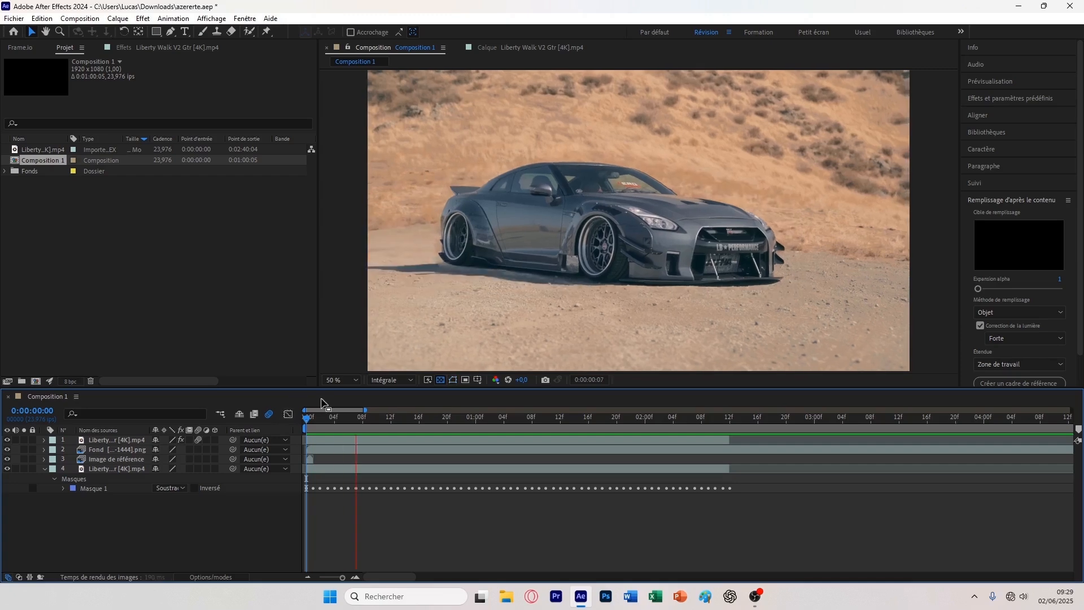
key("space")
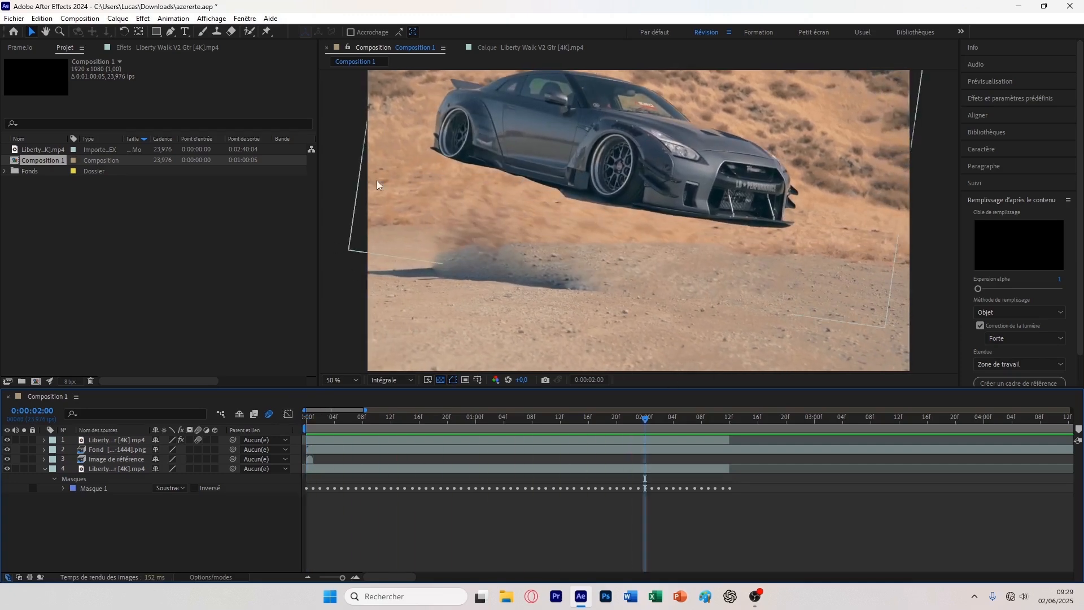
left_click_drag(644, 419, 624, 422)
key("space")
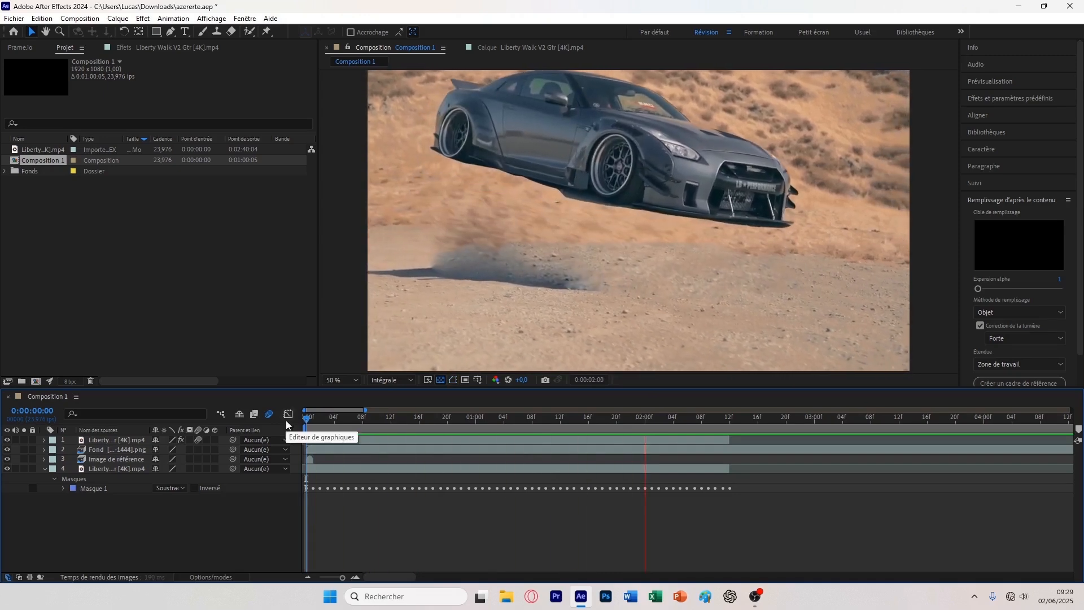
key("space")
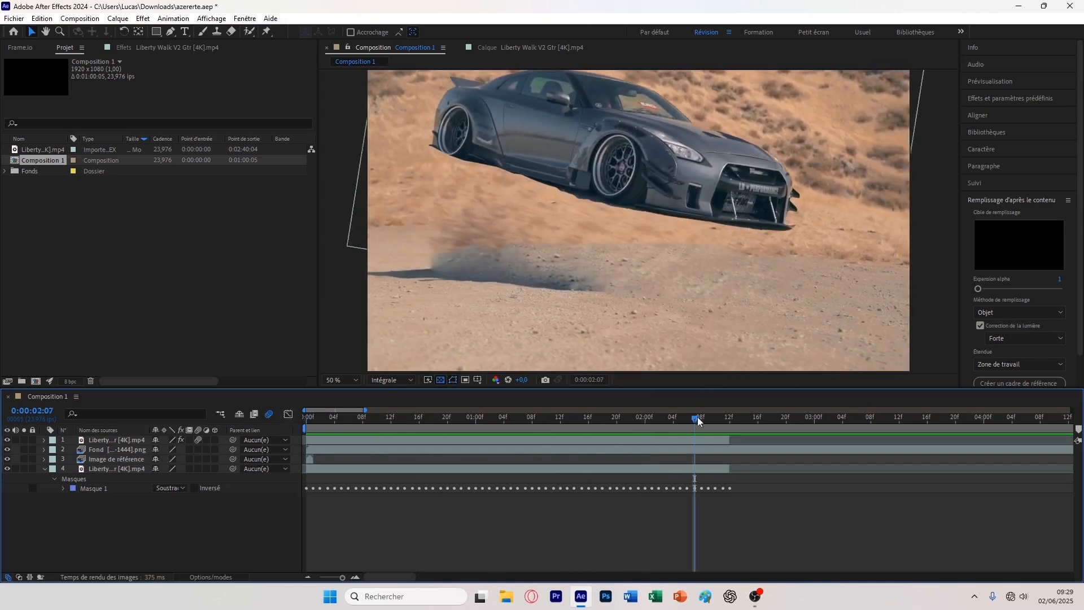